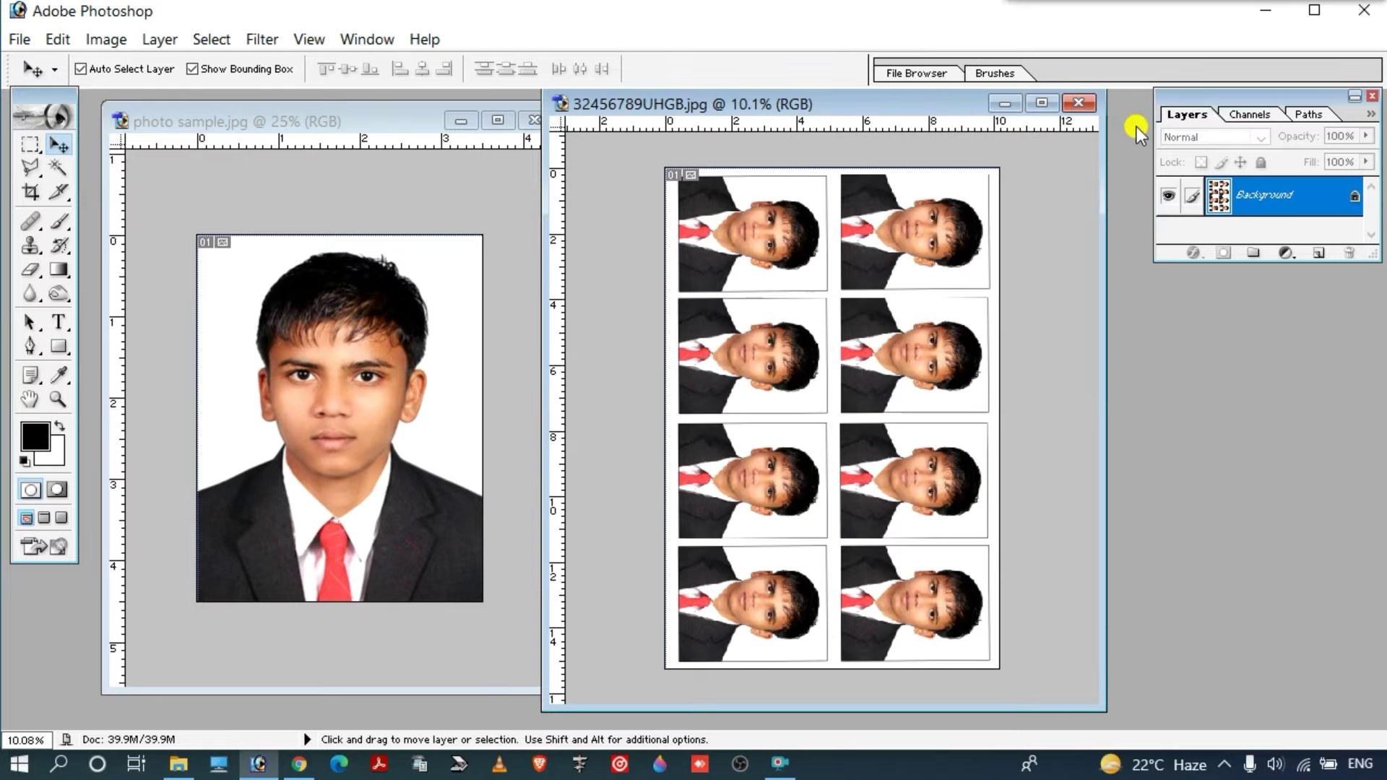
Close the finished photo sheet without saving, then close the portrait document
click(1077, 105)
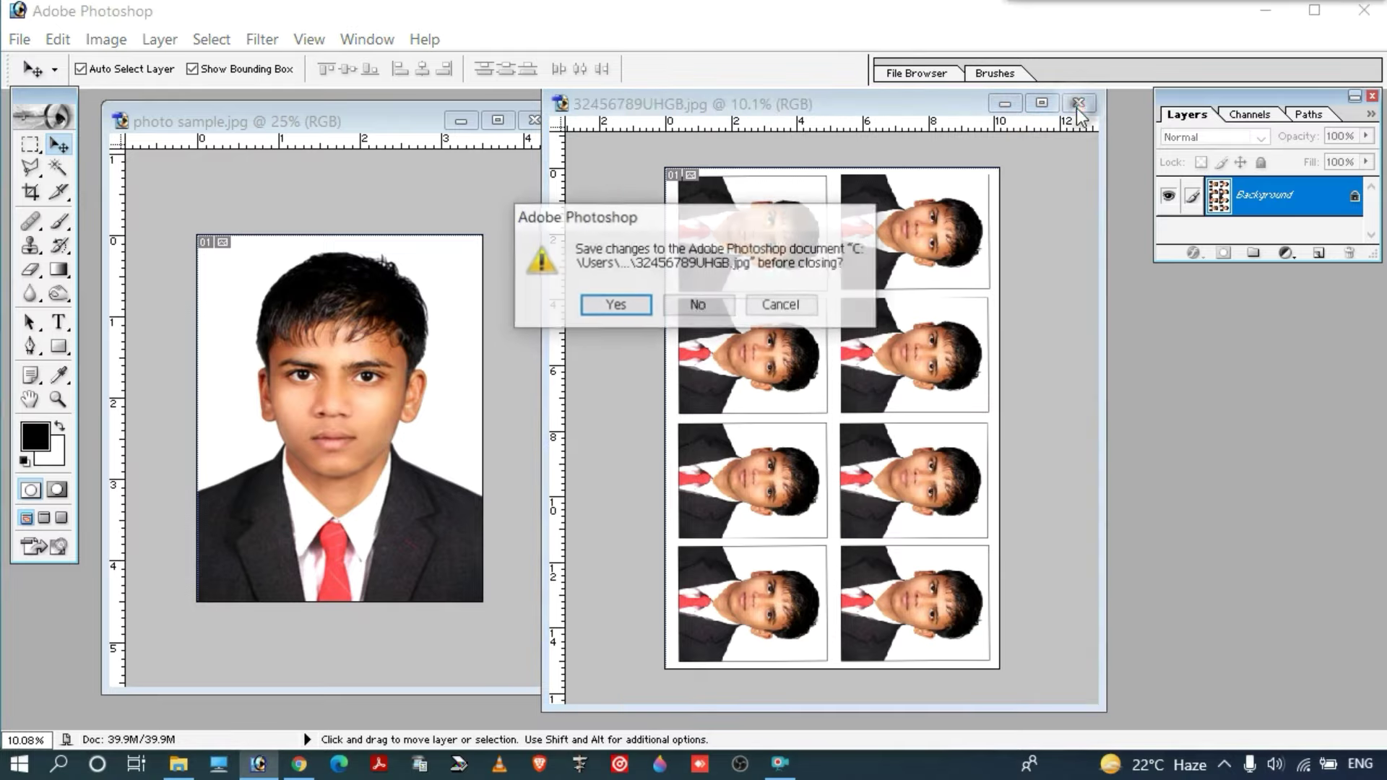
click(697, 304)
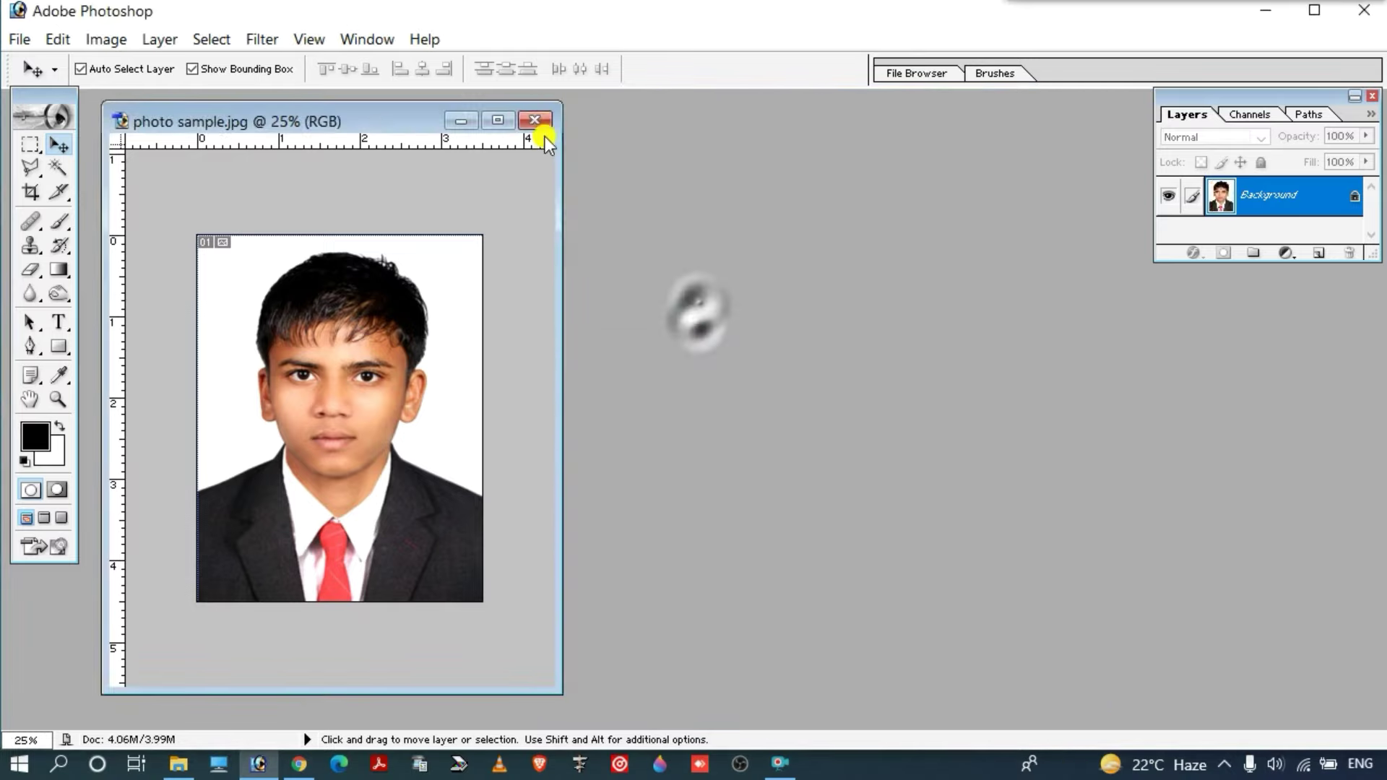
click(541, 124)
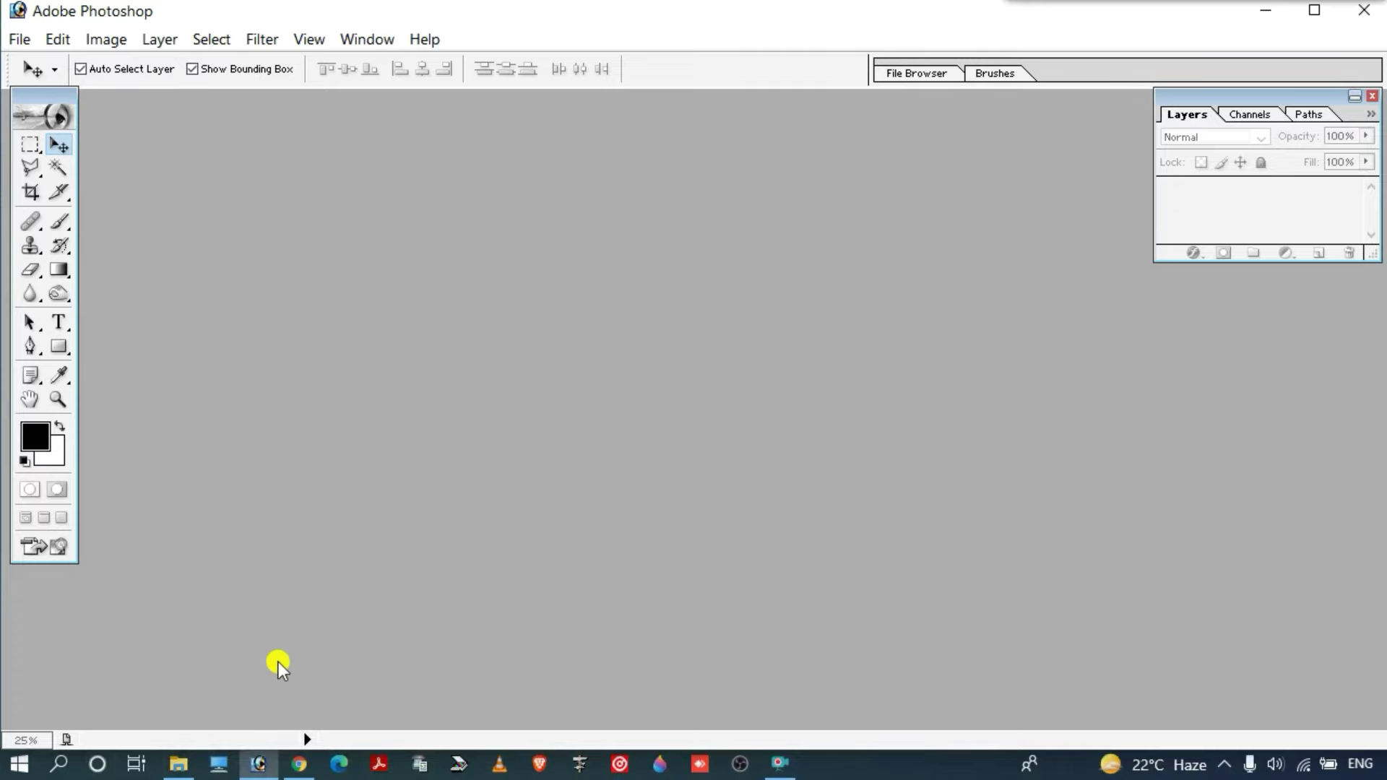
Reopen photo sample.jpg in Photoshop by dragging it from the Downloads folder
click(179, 763)
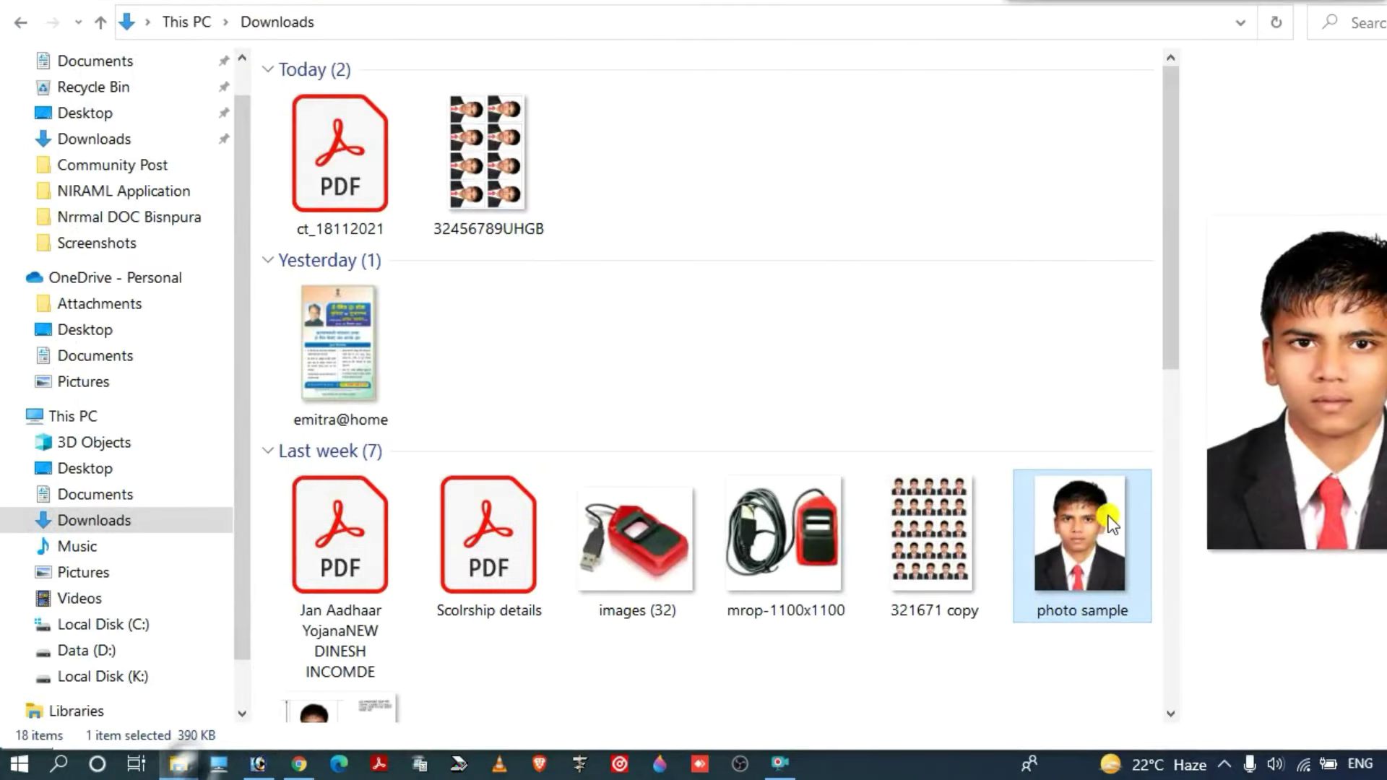
scroll(1098, 520, down, 5)
mouse_move(1081, 101)
mouse_down()
mouse_move(1067, 142)
mouse_move(350, 465)
mouse_up()
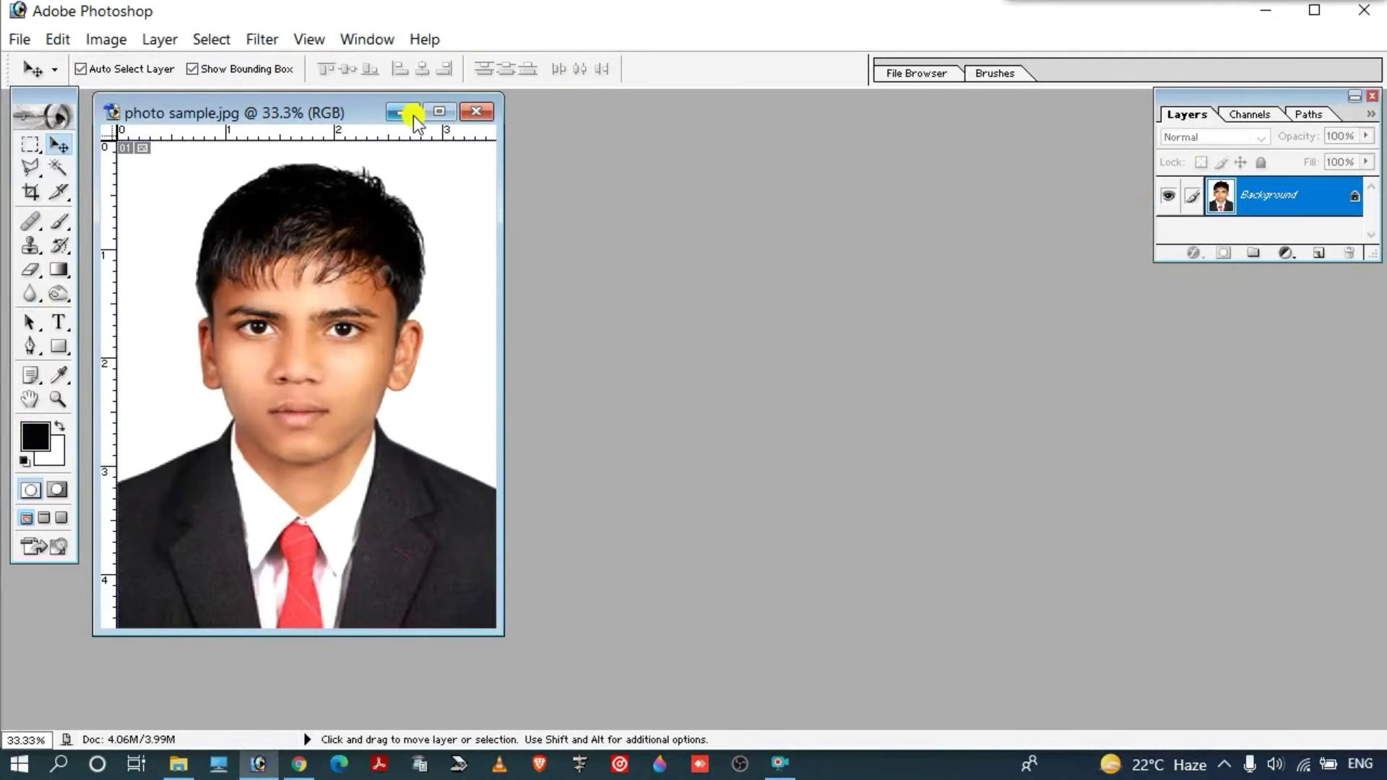
Shift the photo sample window right and switch to the Crop tool
drag(335, 112, 430, 120)
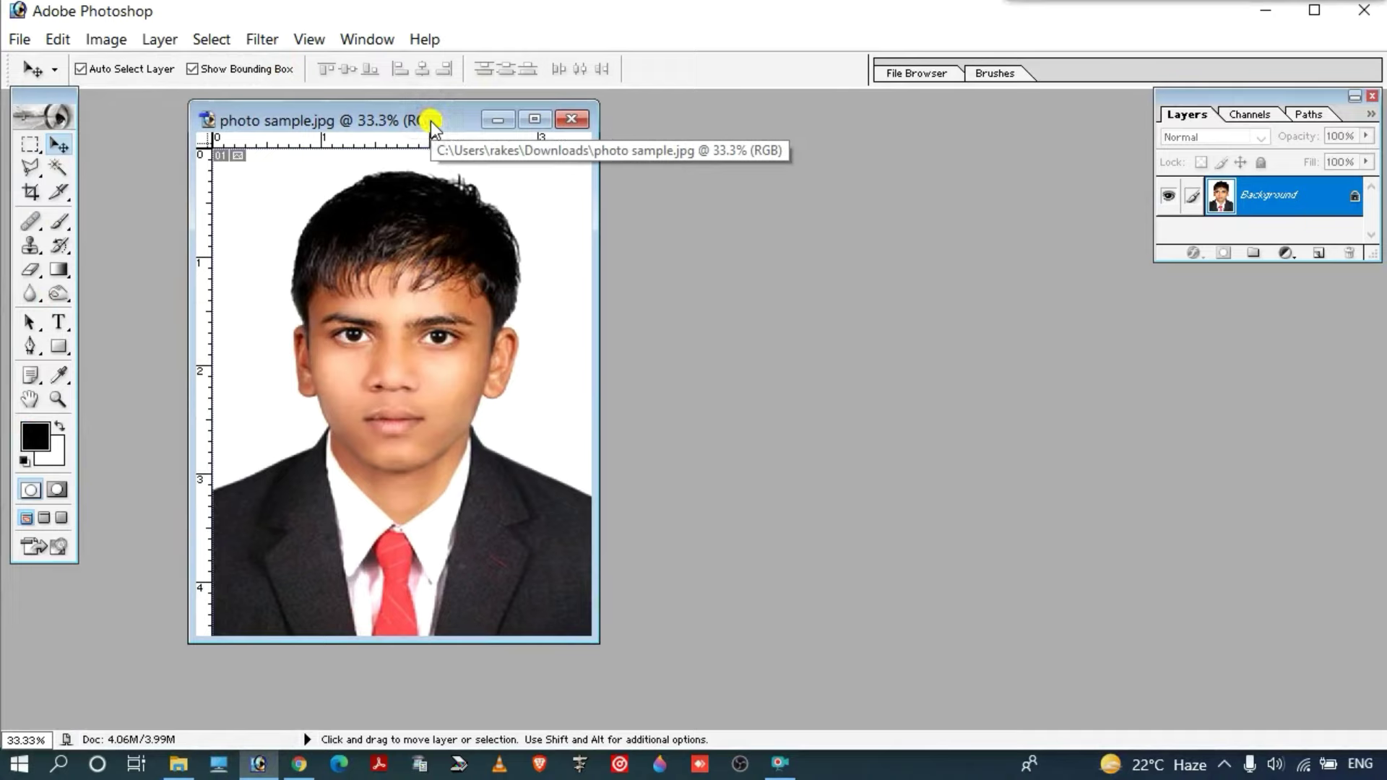
key(c)
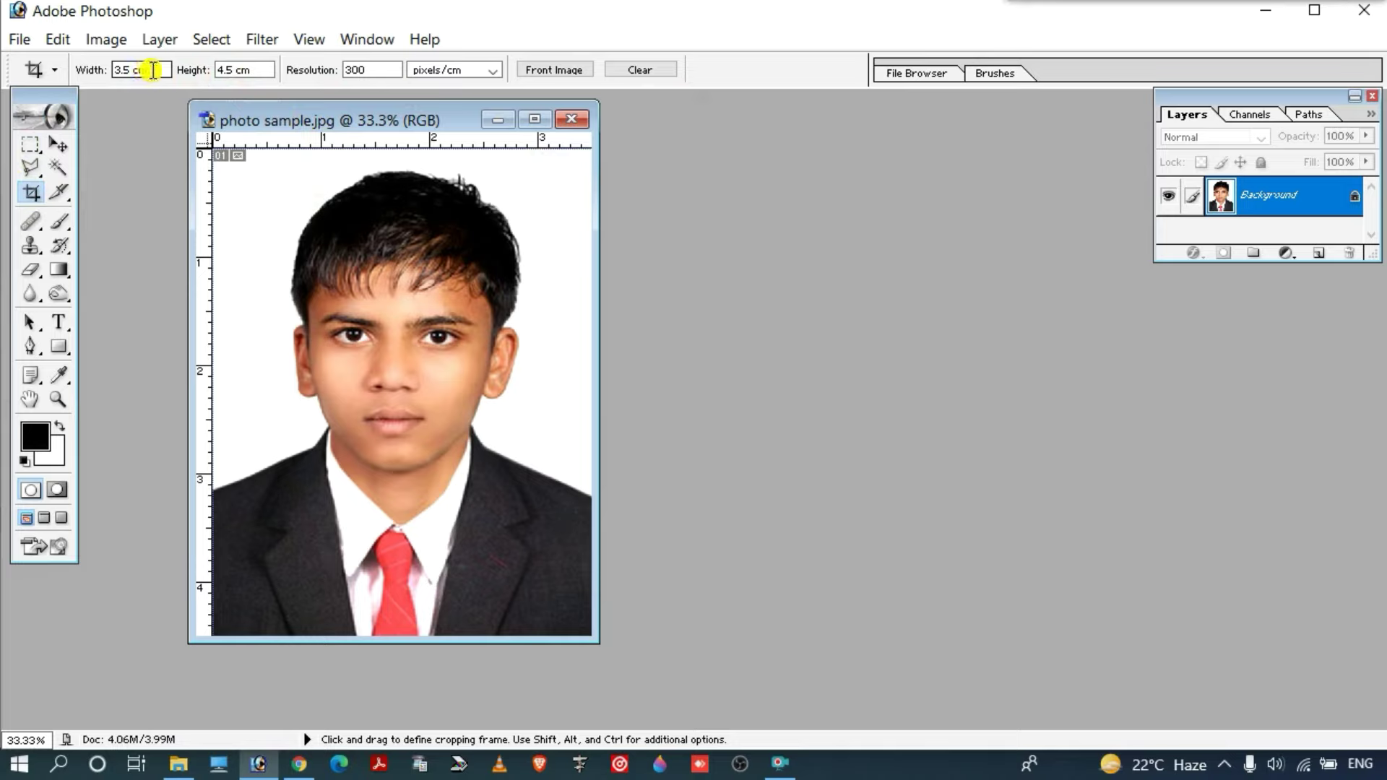
Confirm crop width 3.5 cm, height 4.5 cm, 300 pixels/cm, then maximize the portrait window
double_click(114, 70)
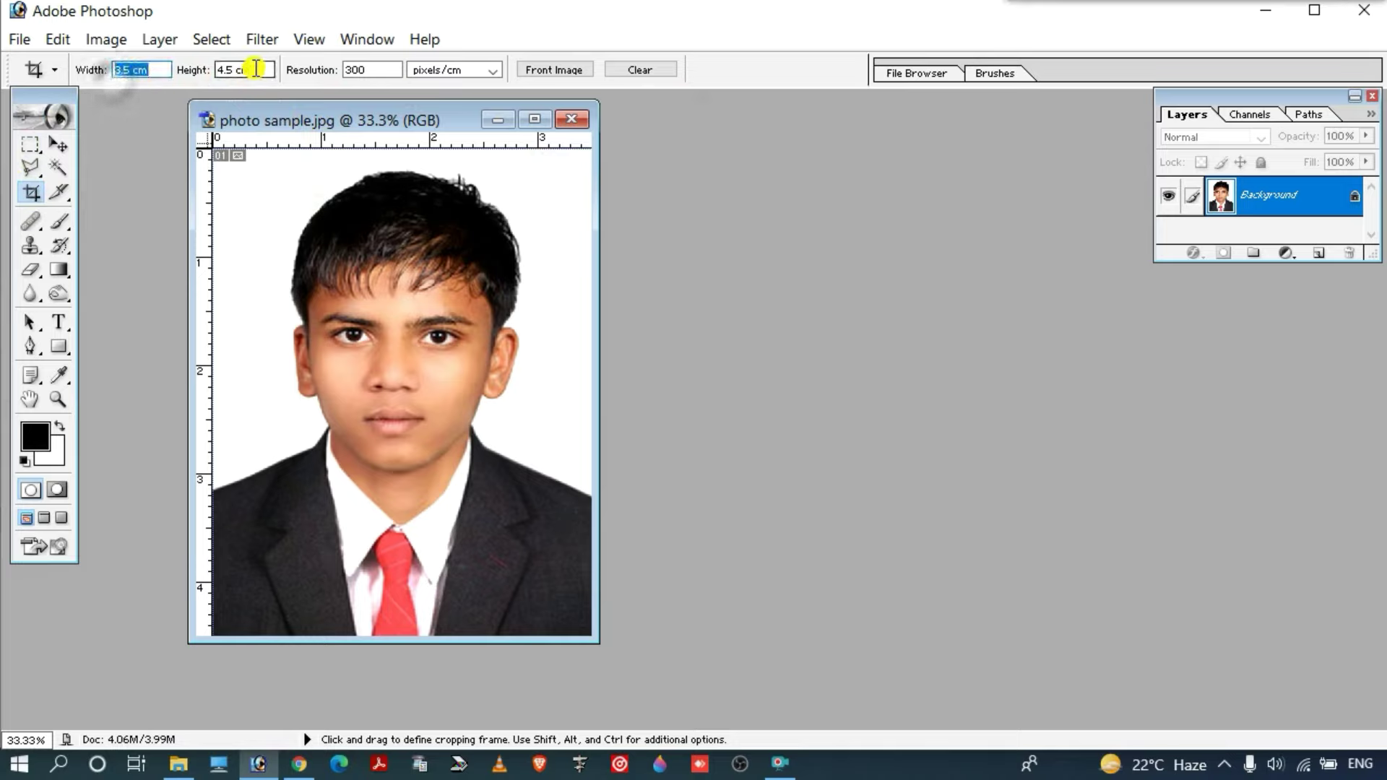
double_click(224, 70)
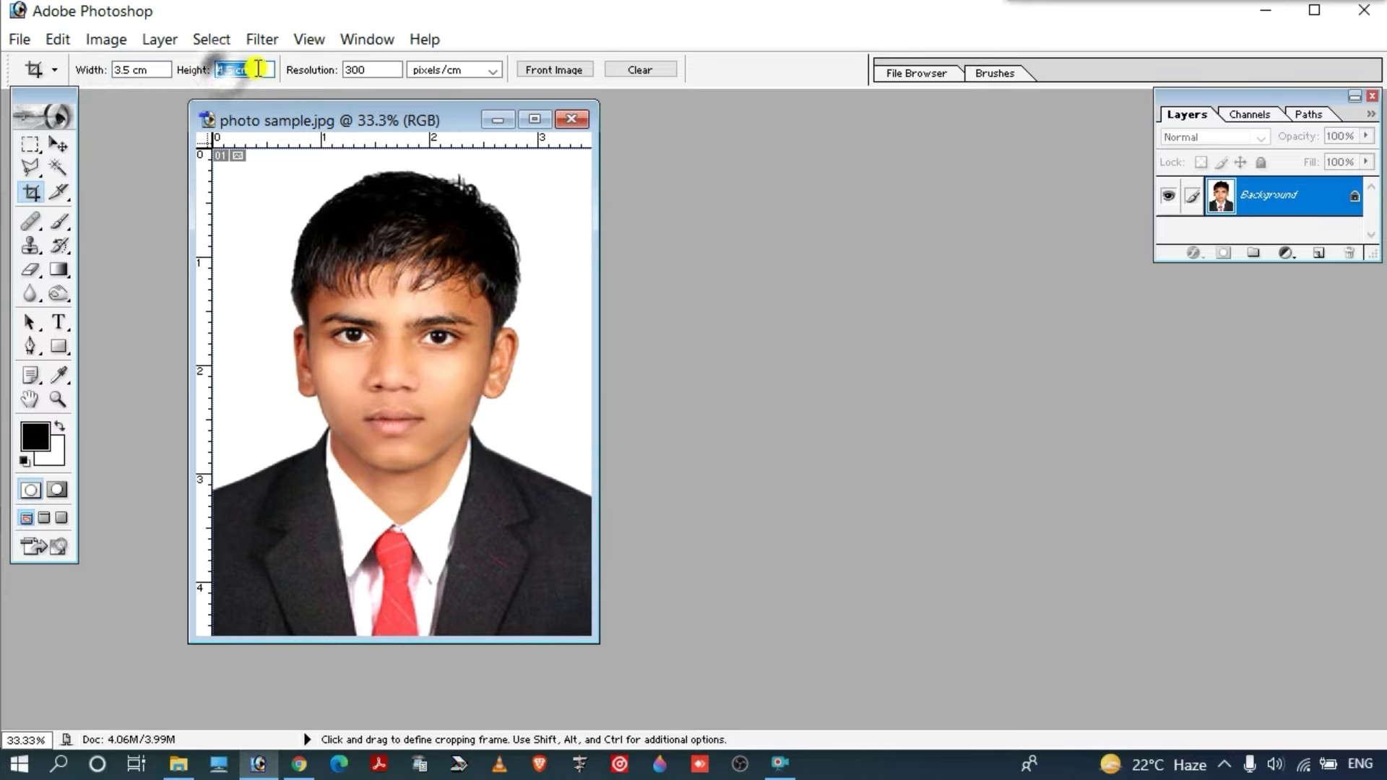
click(373, 70)
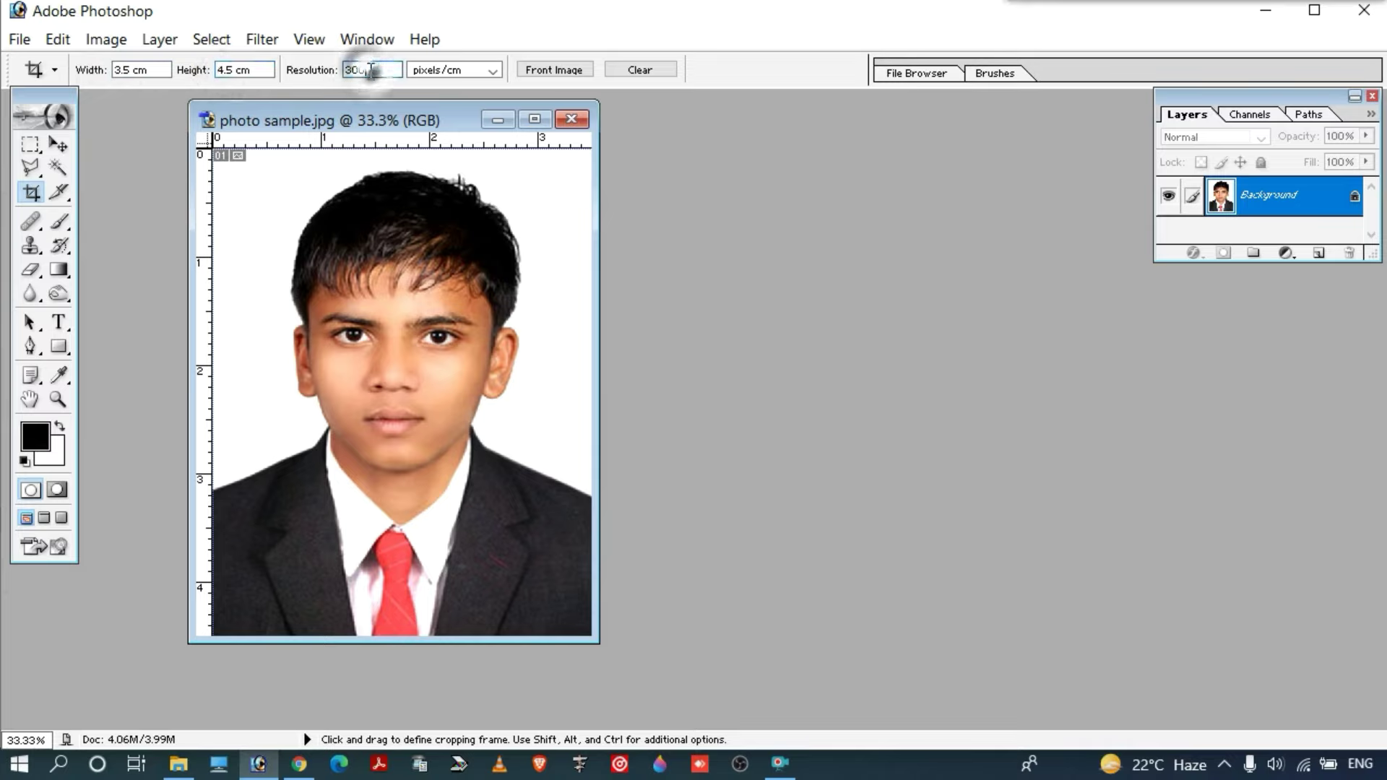
double_click(373, 70)
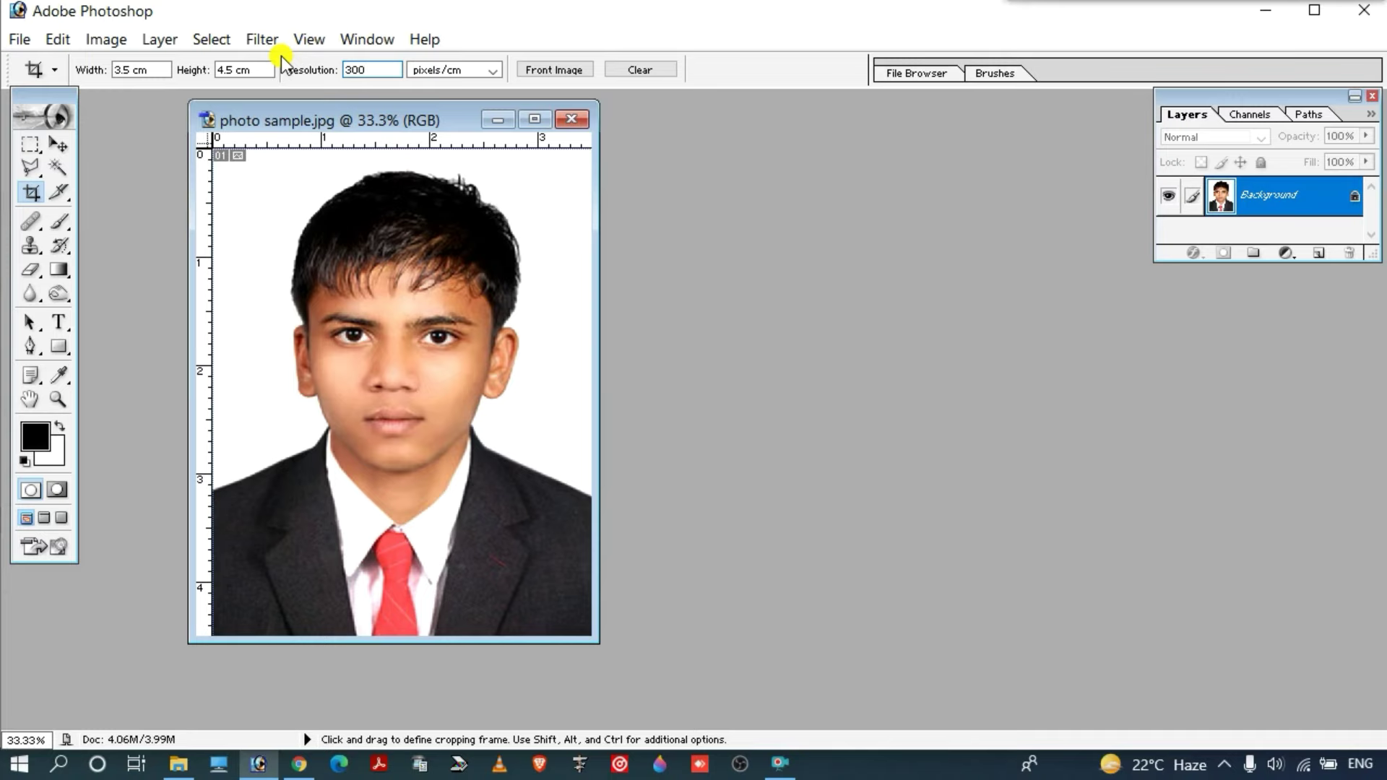
click(19, 40)
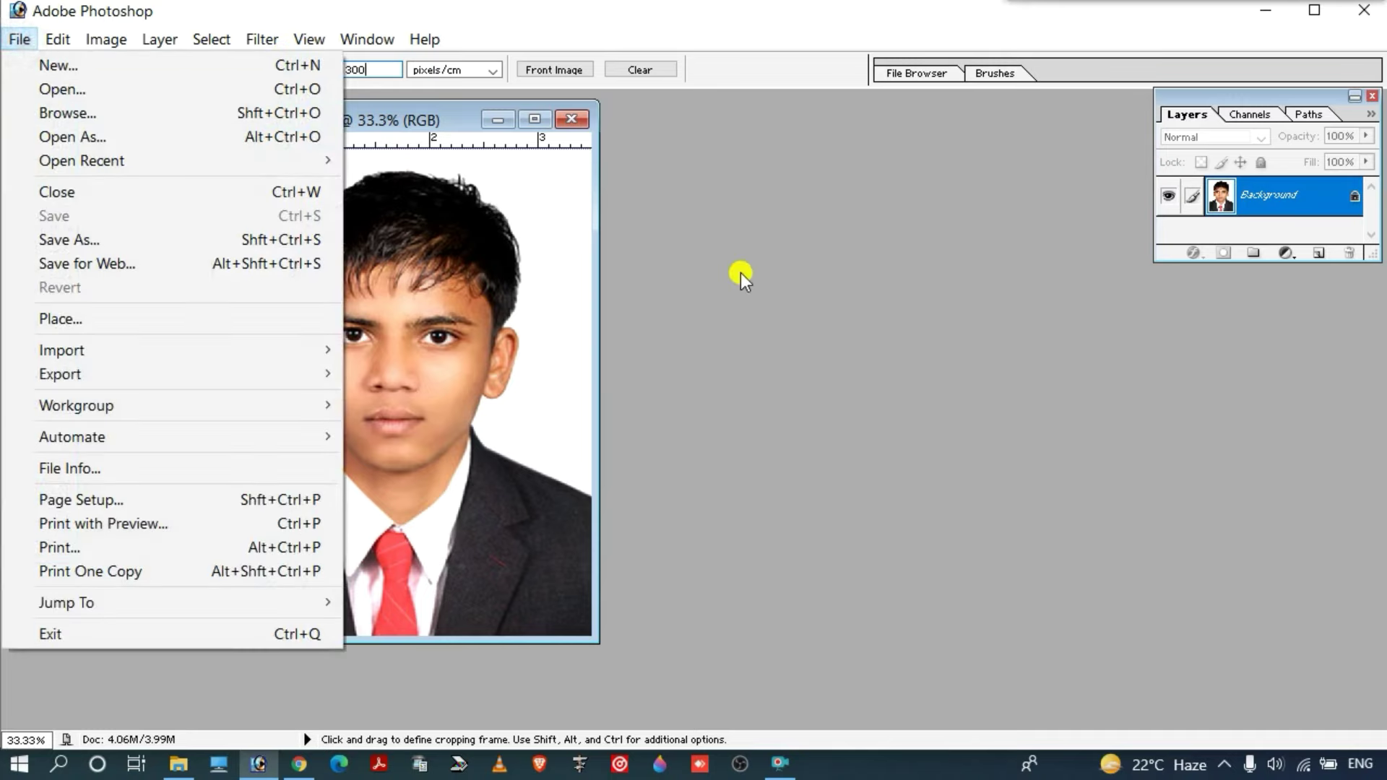
click(382, 75)
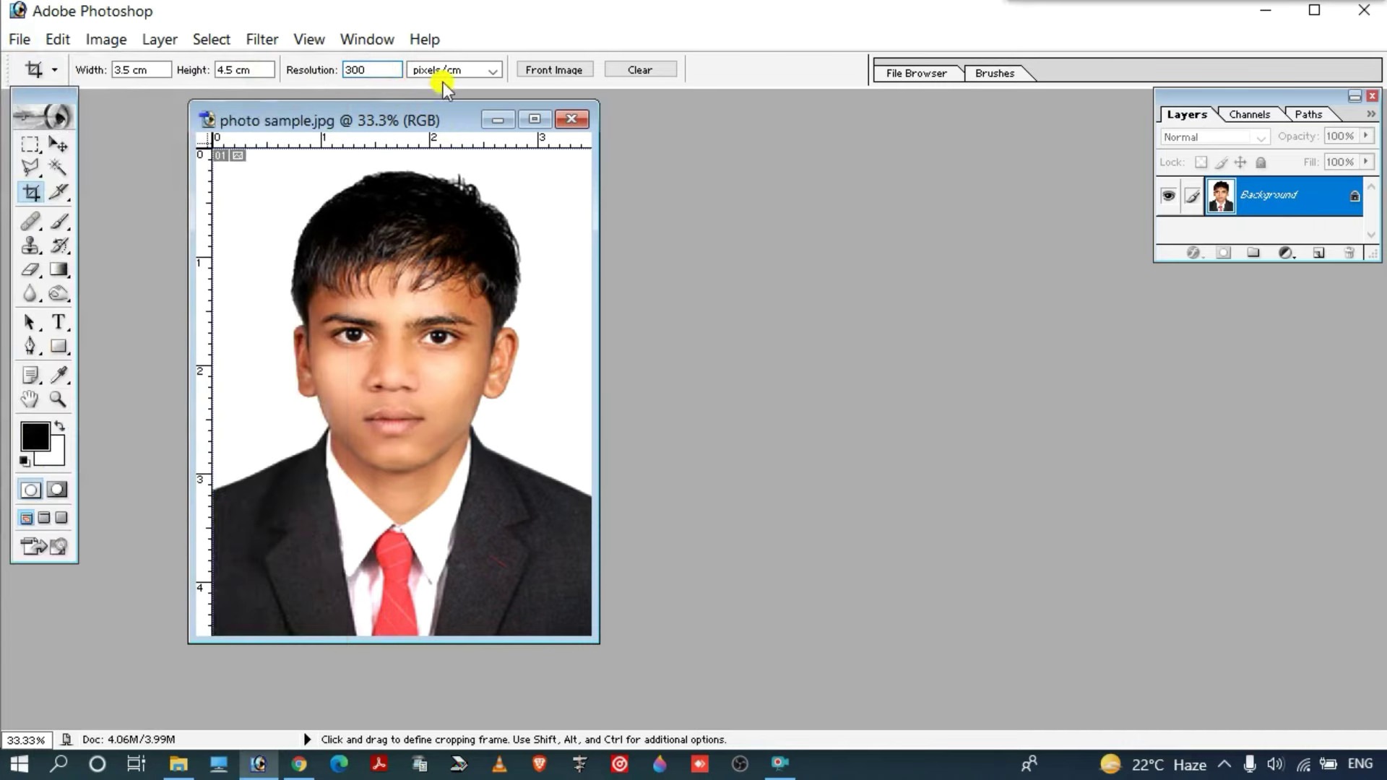
click(494, 70)
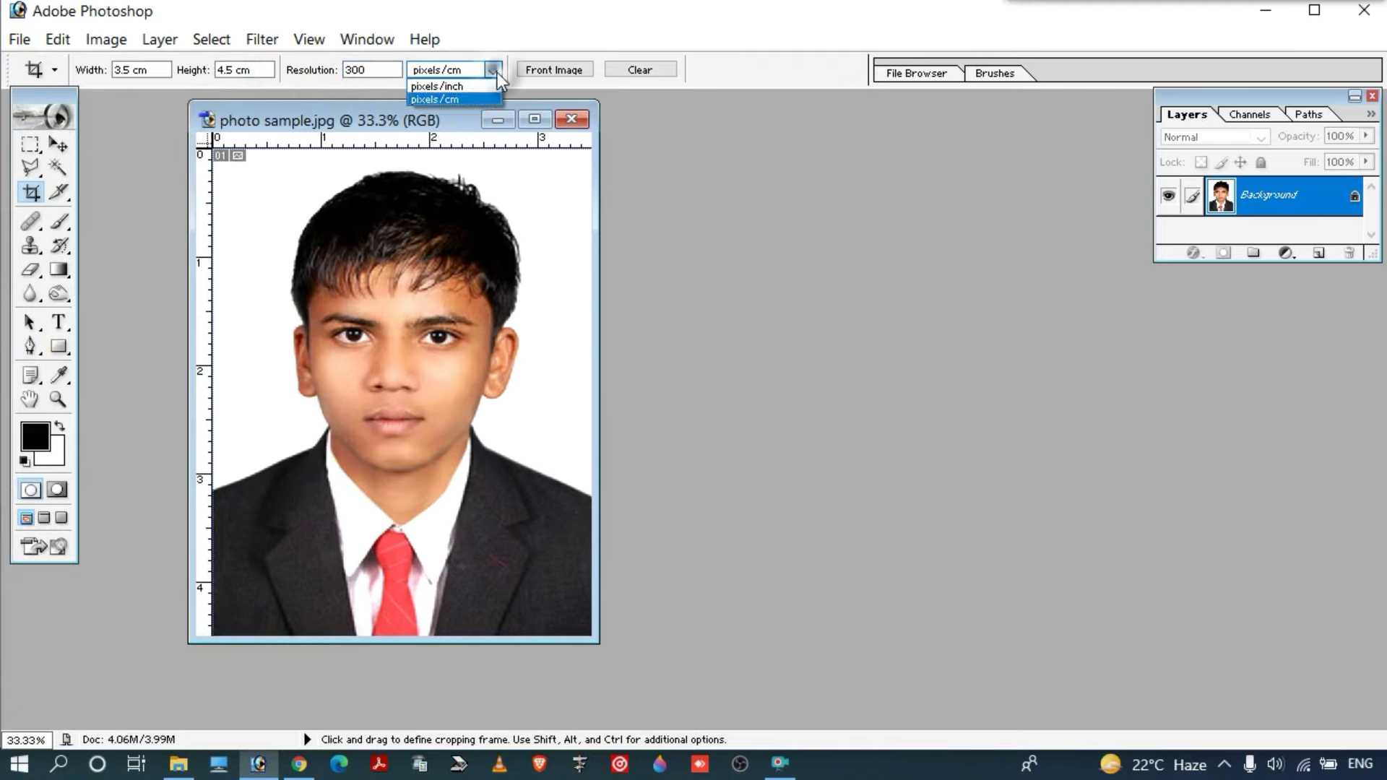
click(469, 99)
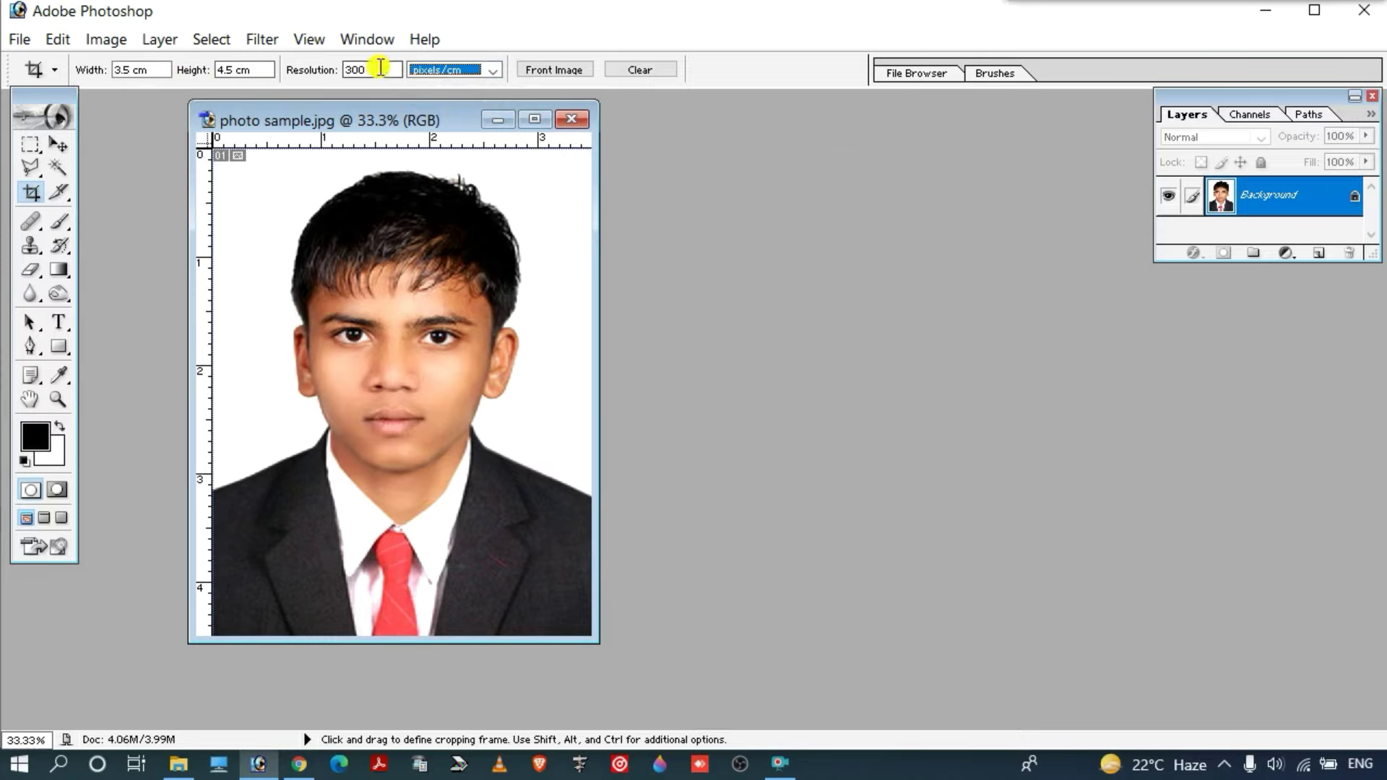
click(533, 120)
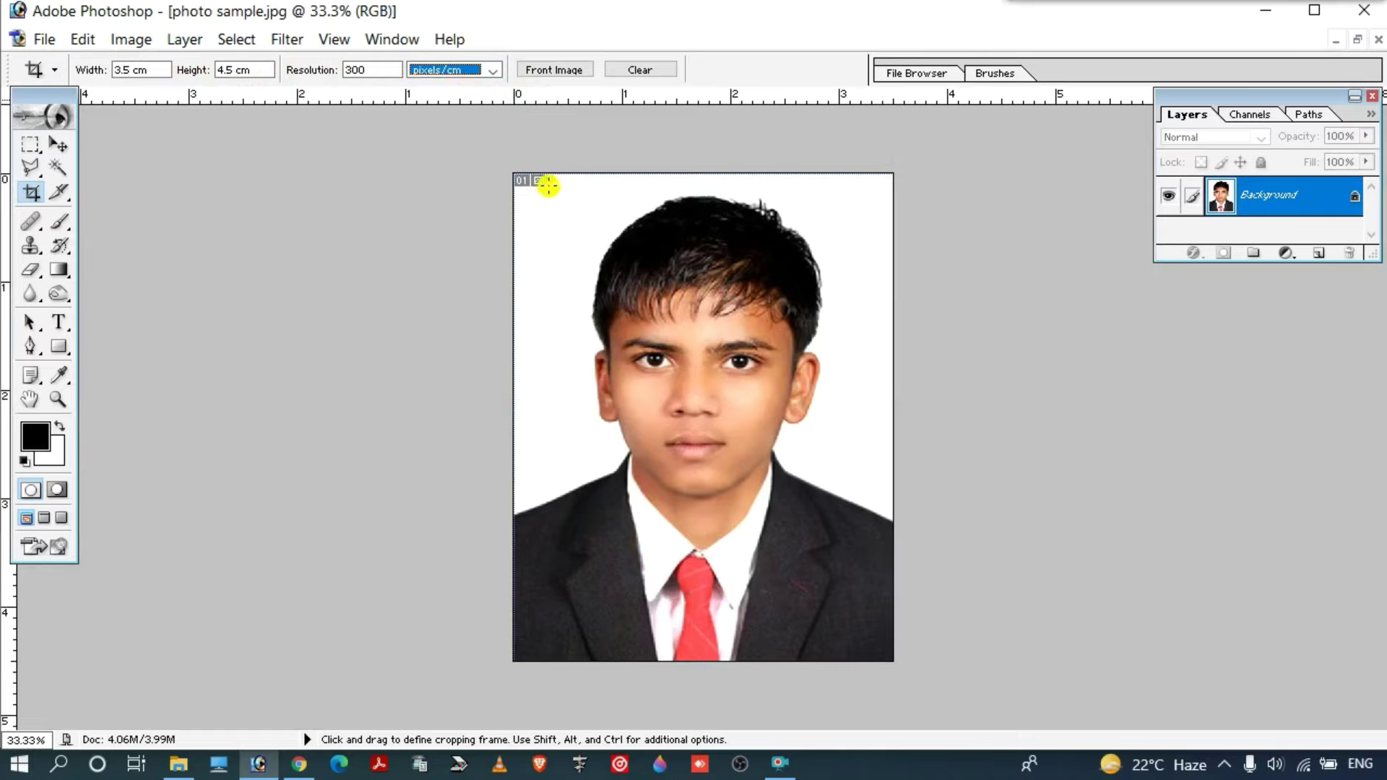
Draw and adjust a crop frame over the portrait, apply the 3.5 × 4.5 cm crop, and restore the window
drag(523, 183, 894, 623)
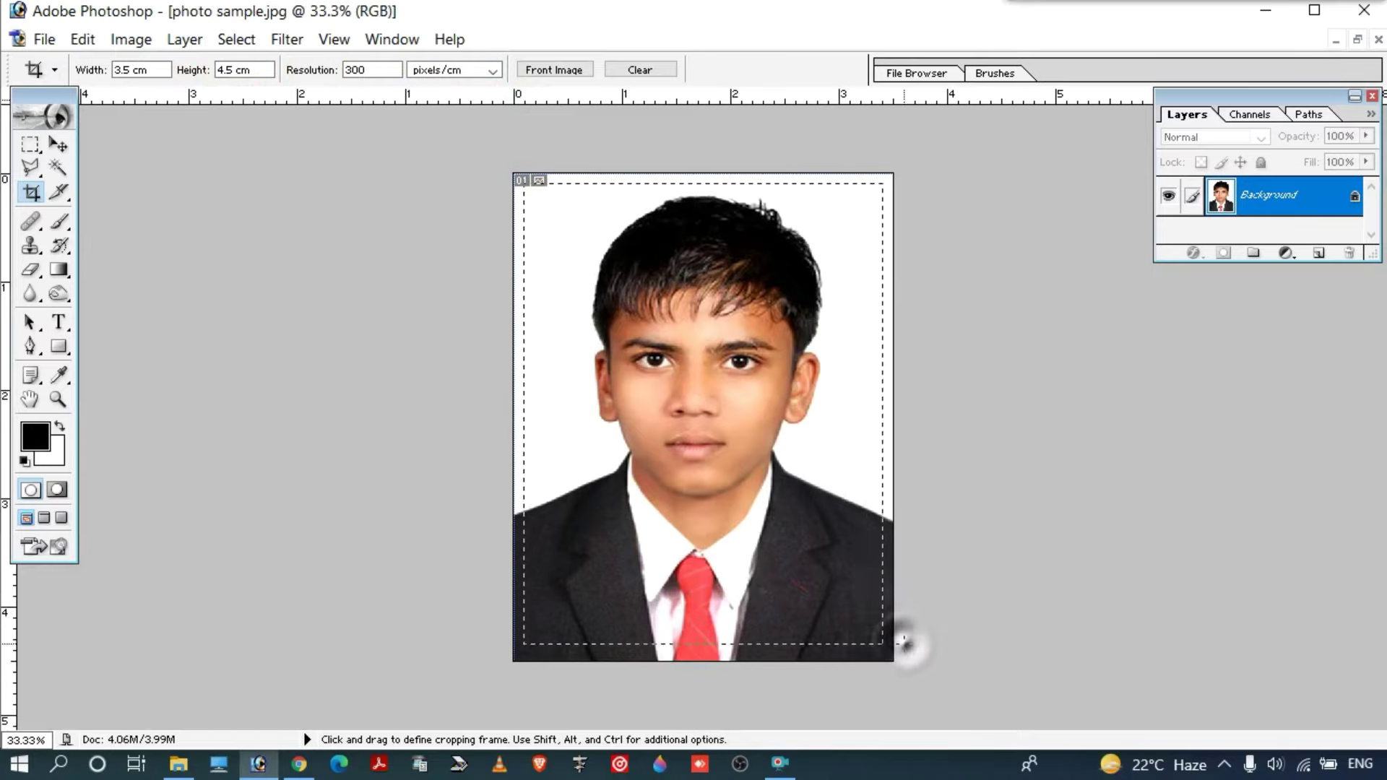
drag(894, 622, 906, 647)
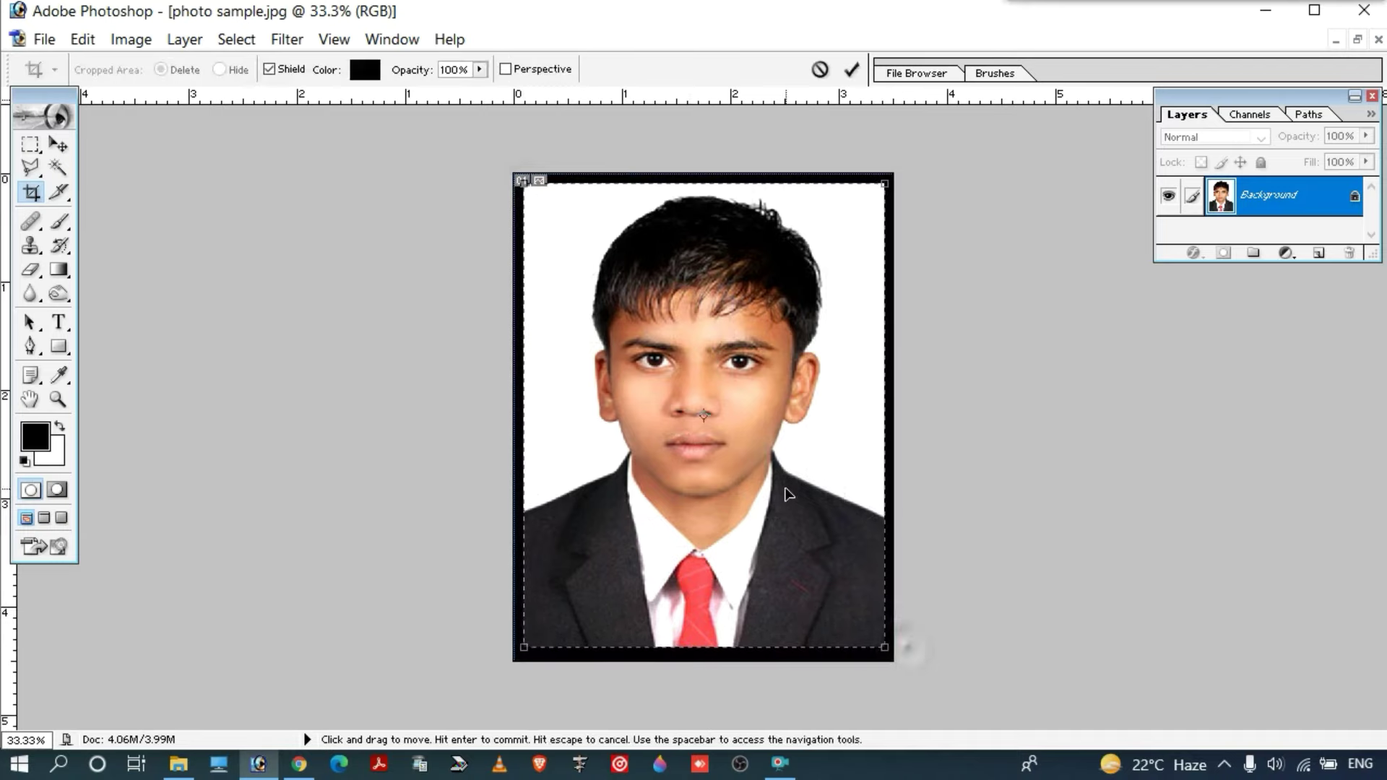
drag(782, 494, 779, 505)
drag(807, 357, 807, 354)
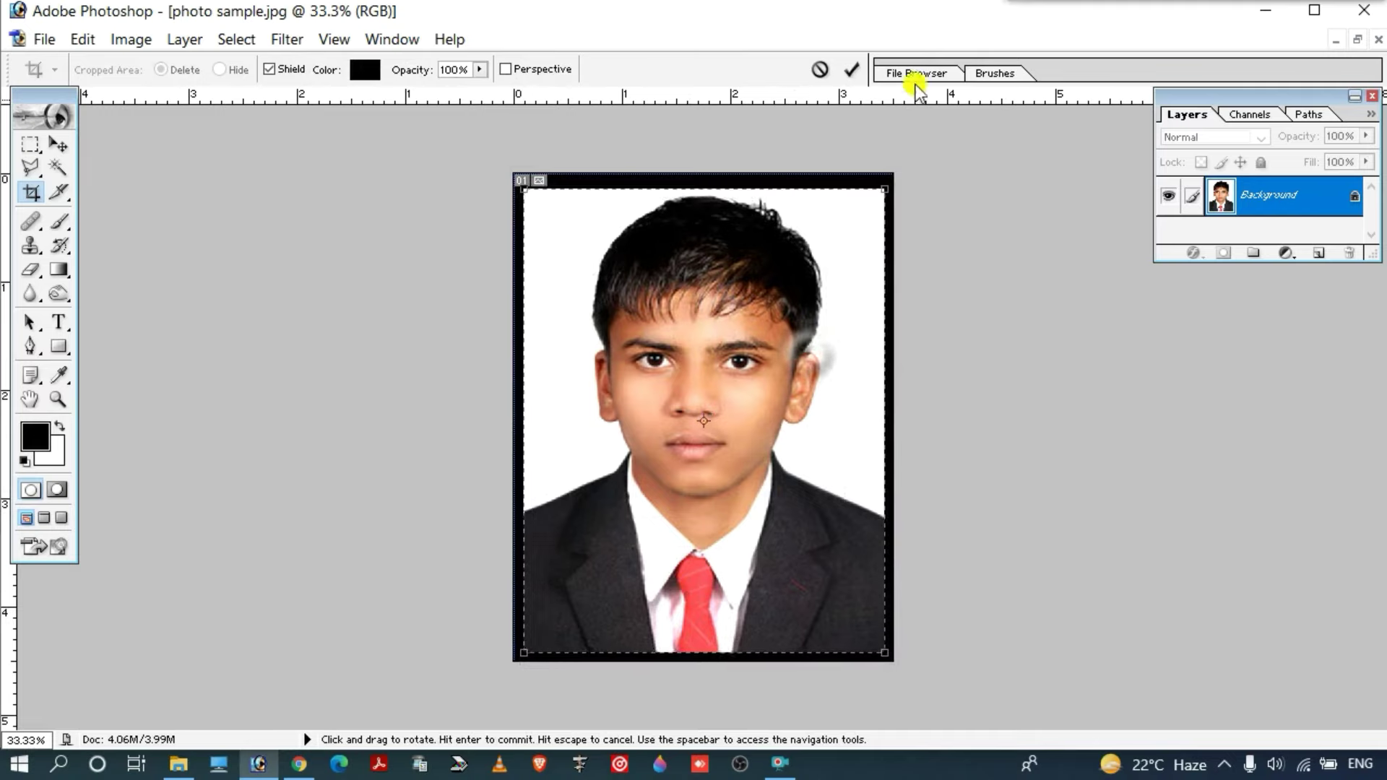
click(851, 69)
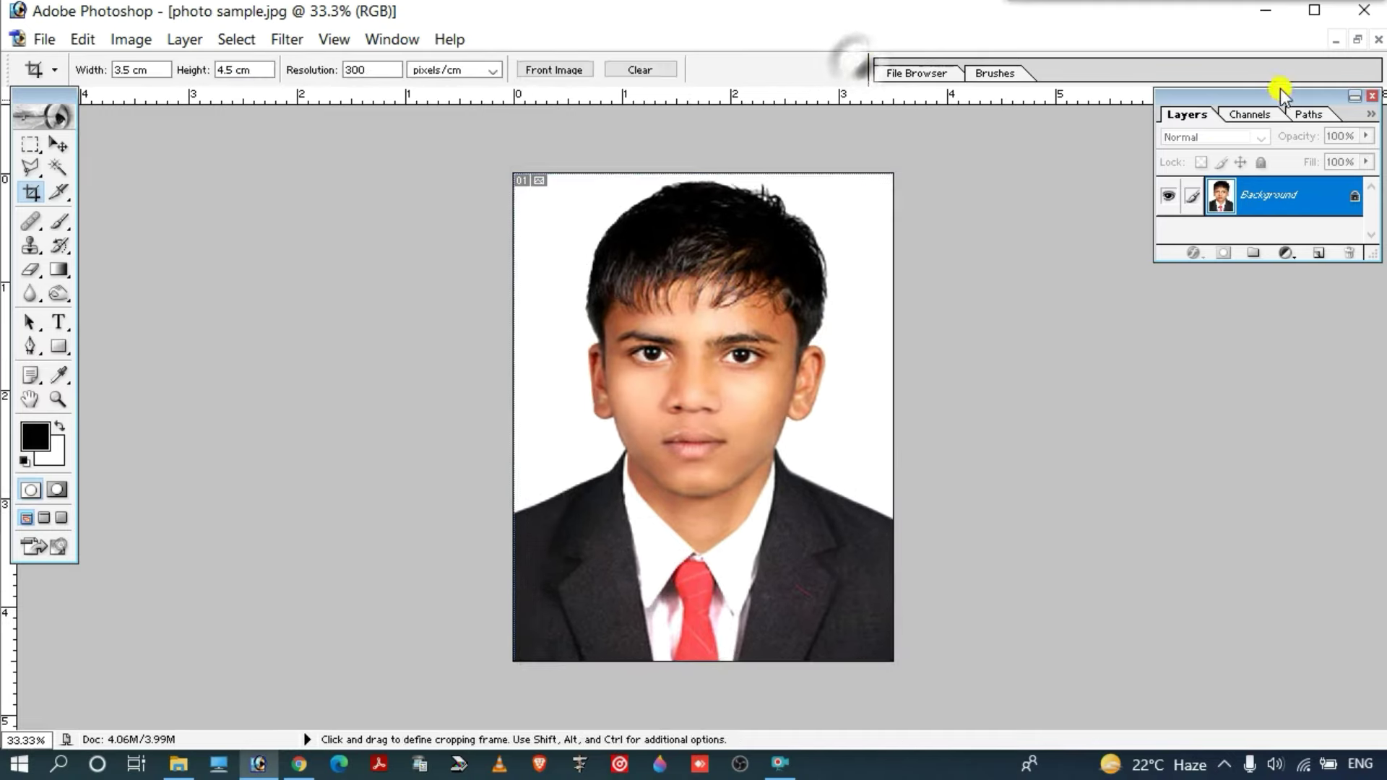
click(1357, 39)
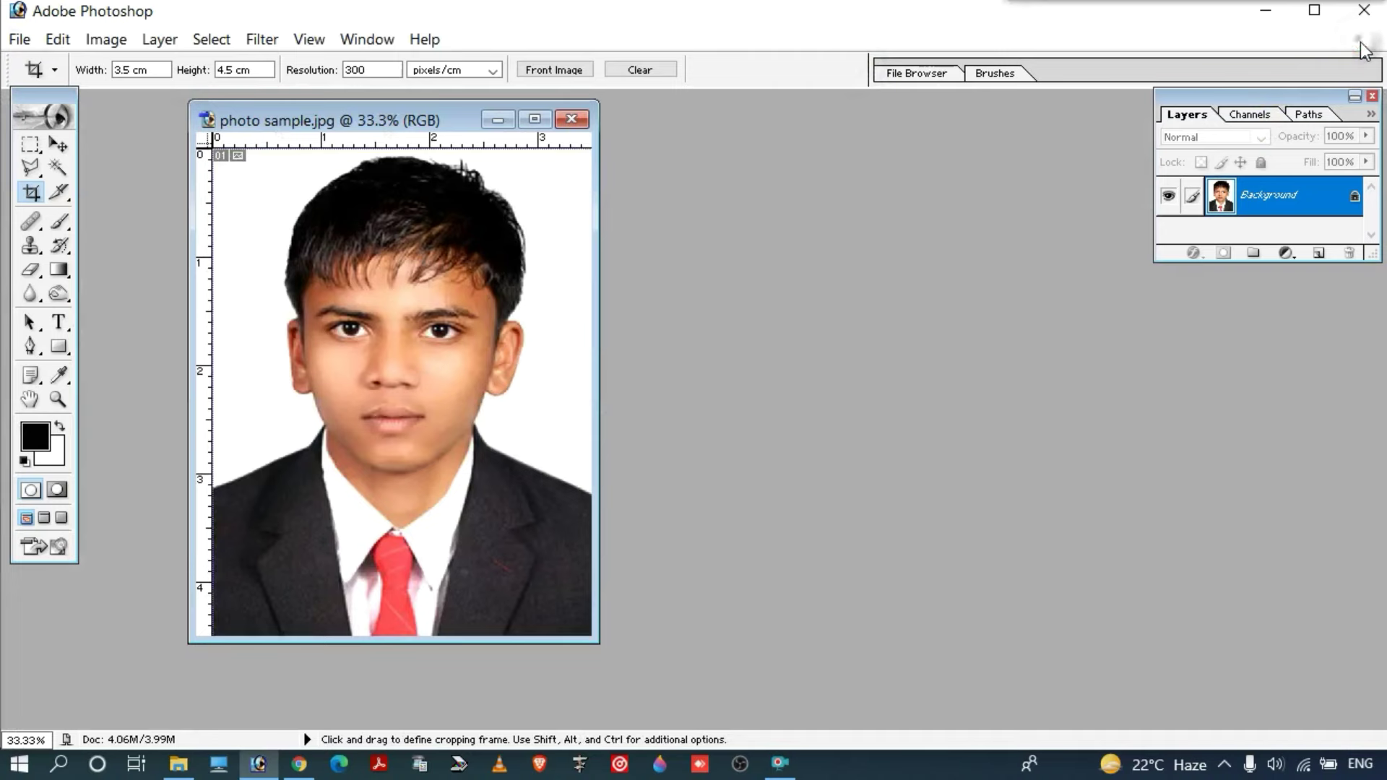
Select the whole cropped portrait, copy it, and duplicate it onto a new Layer 1
click(543, 118)
click(30, 145)
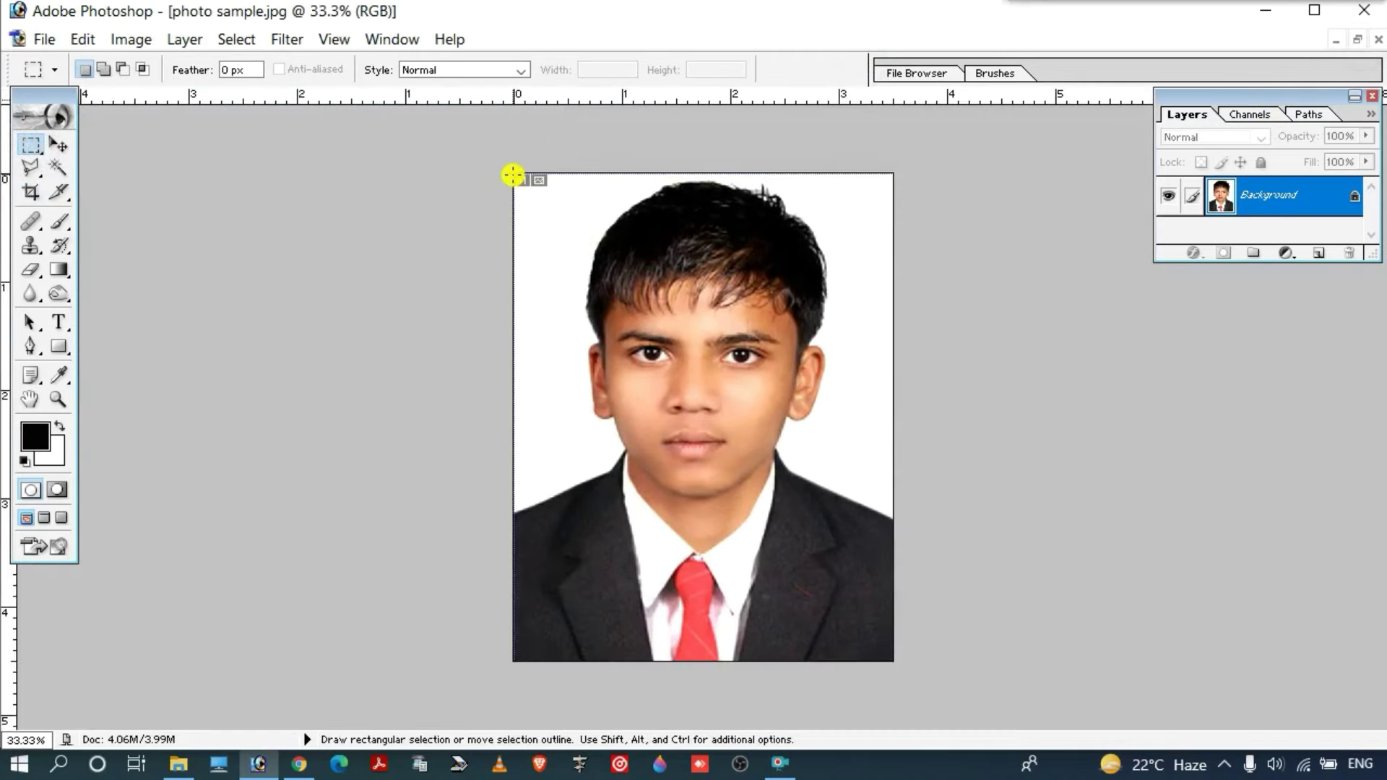
drag(512, 175, 893, 681)
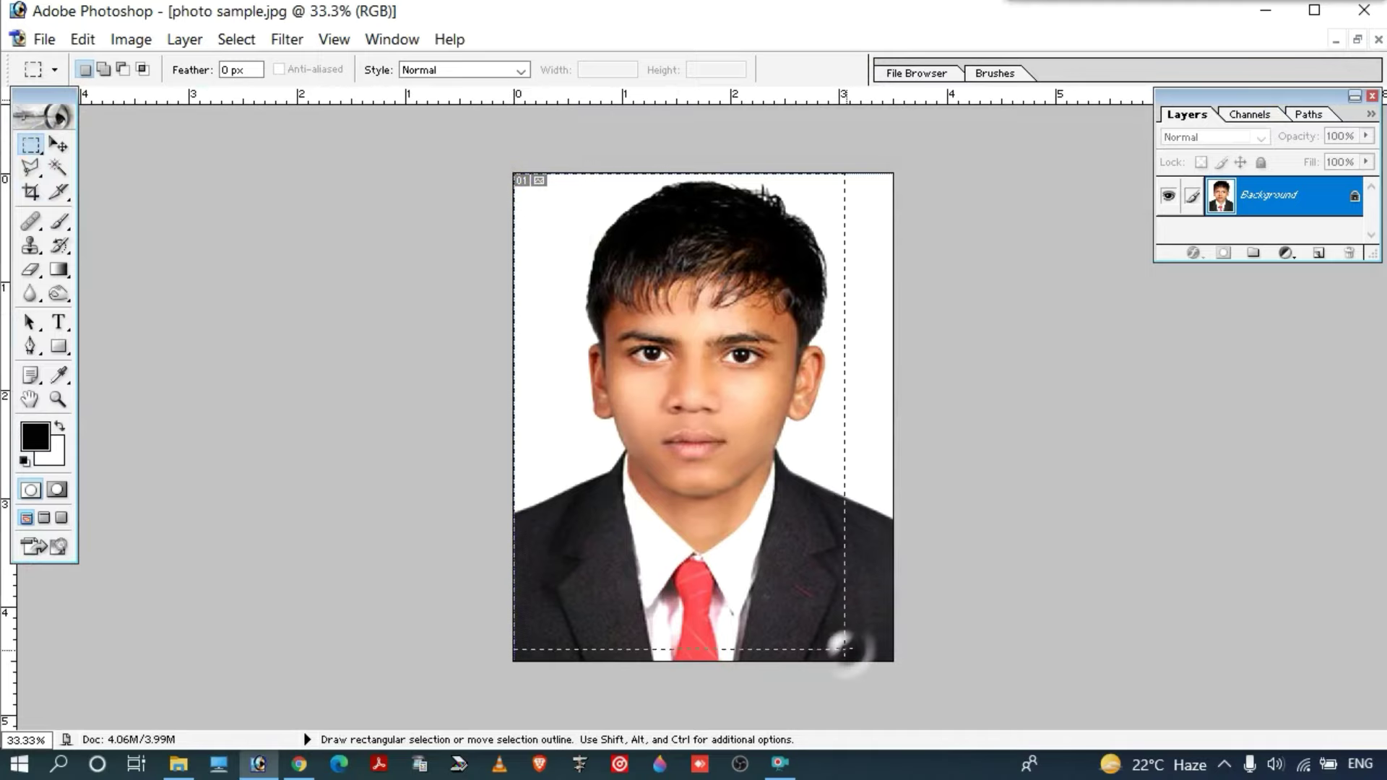
key(ctrl+c)
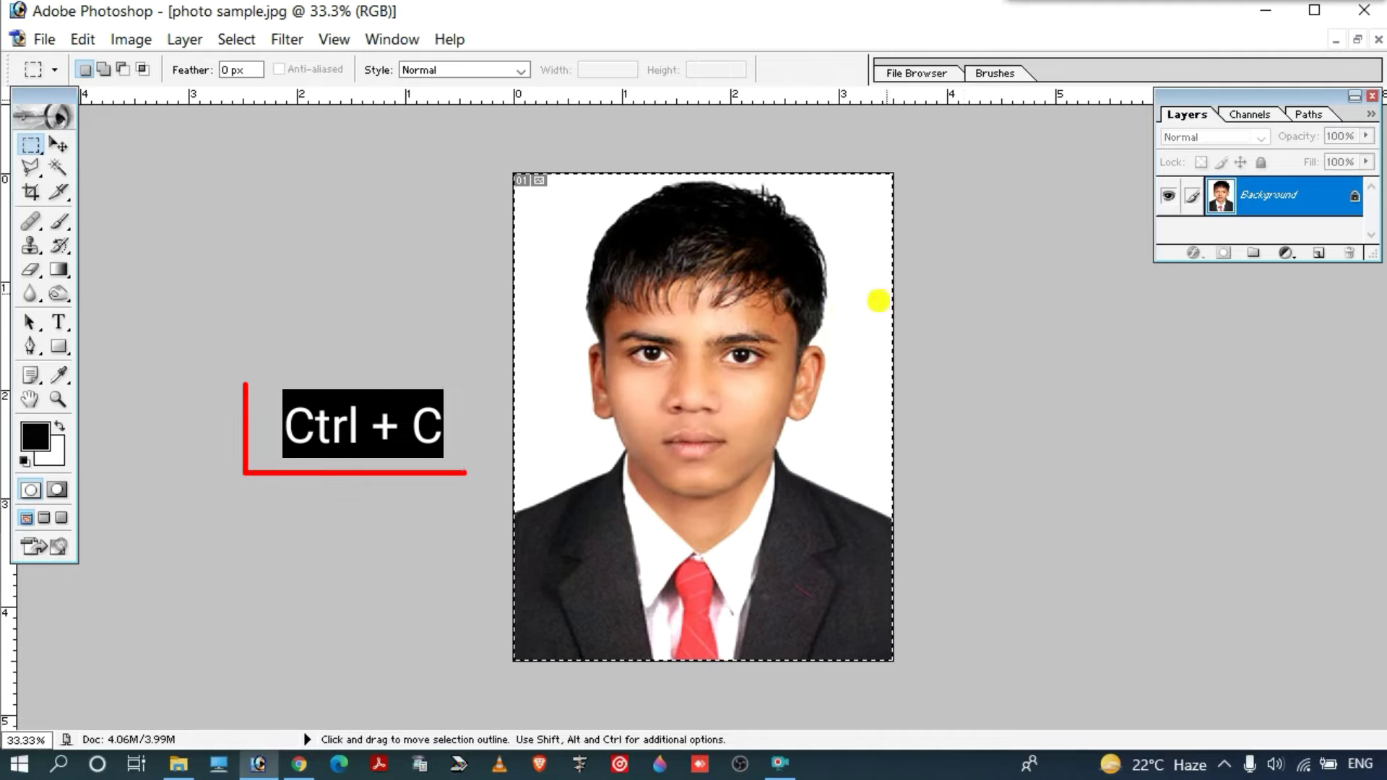
right_click(856, 315)
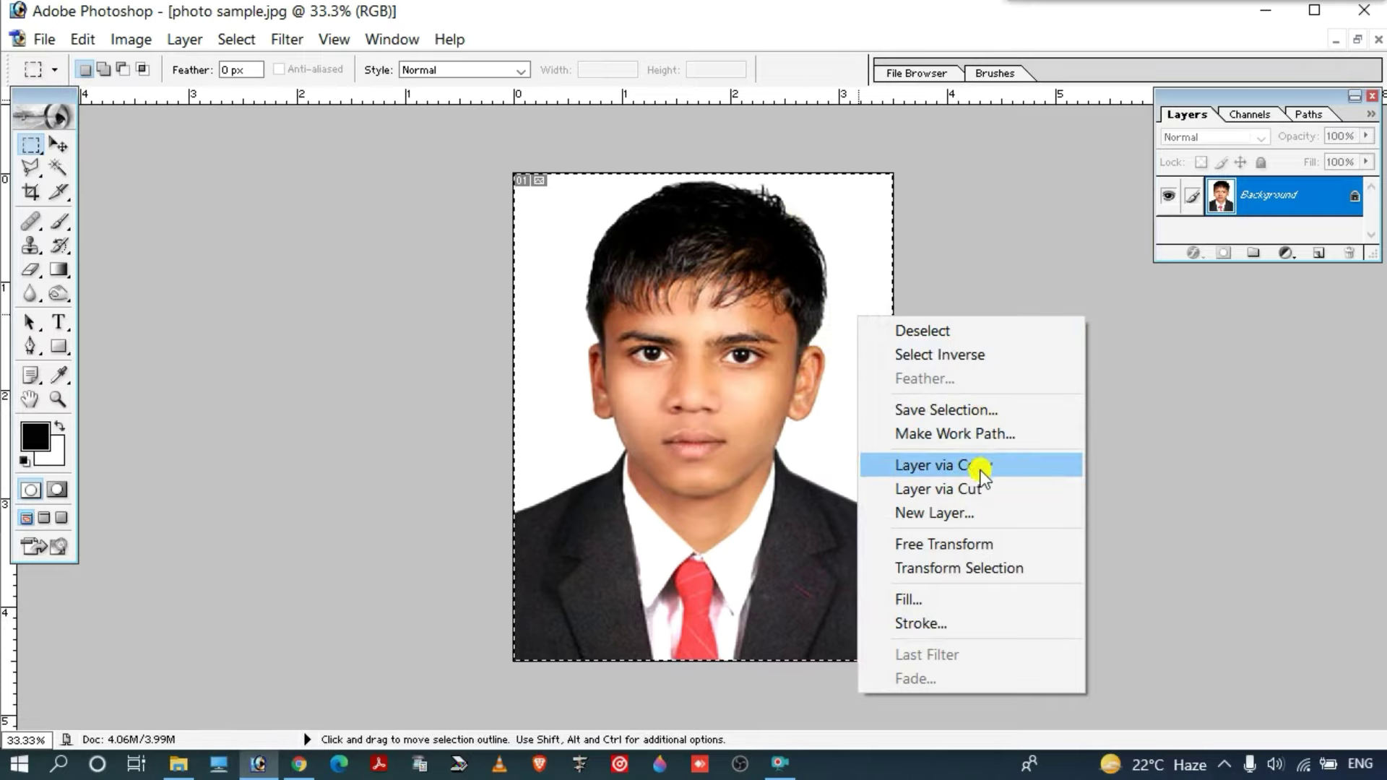
click(1015, 468)
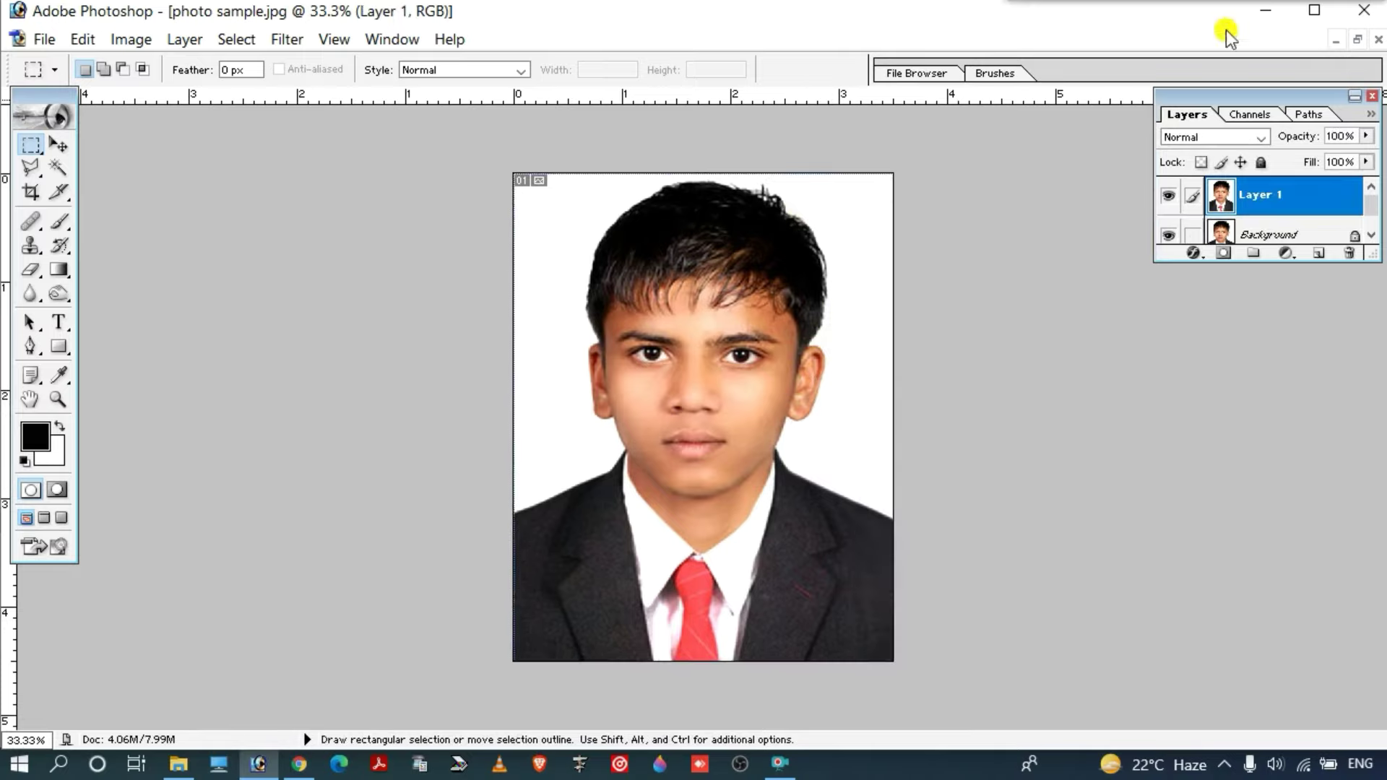
click(1351, 42)
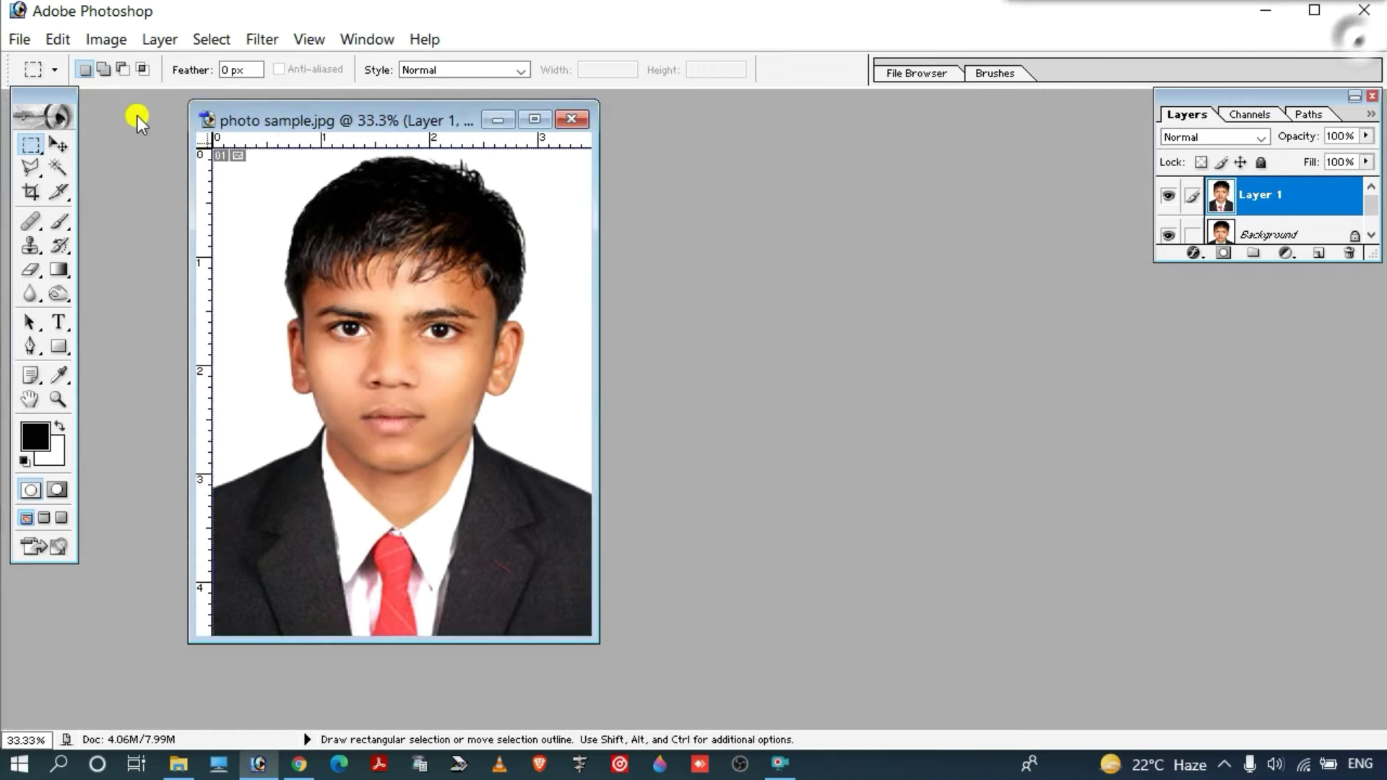
click(23, 41)
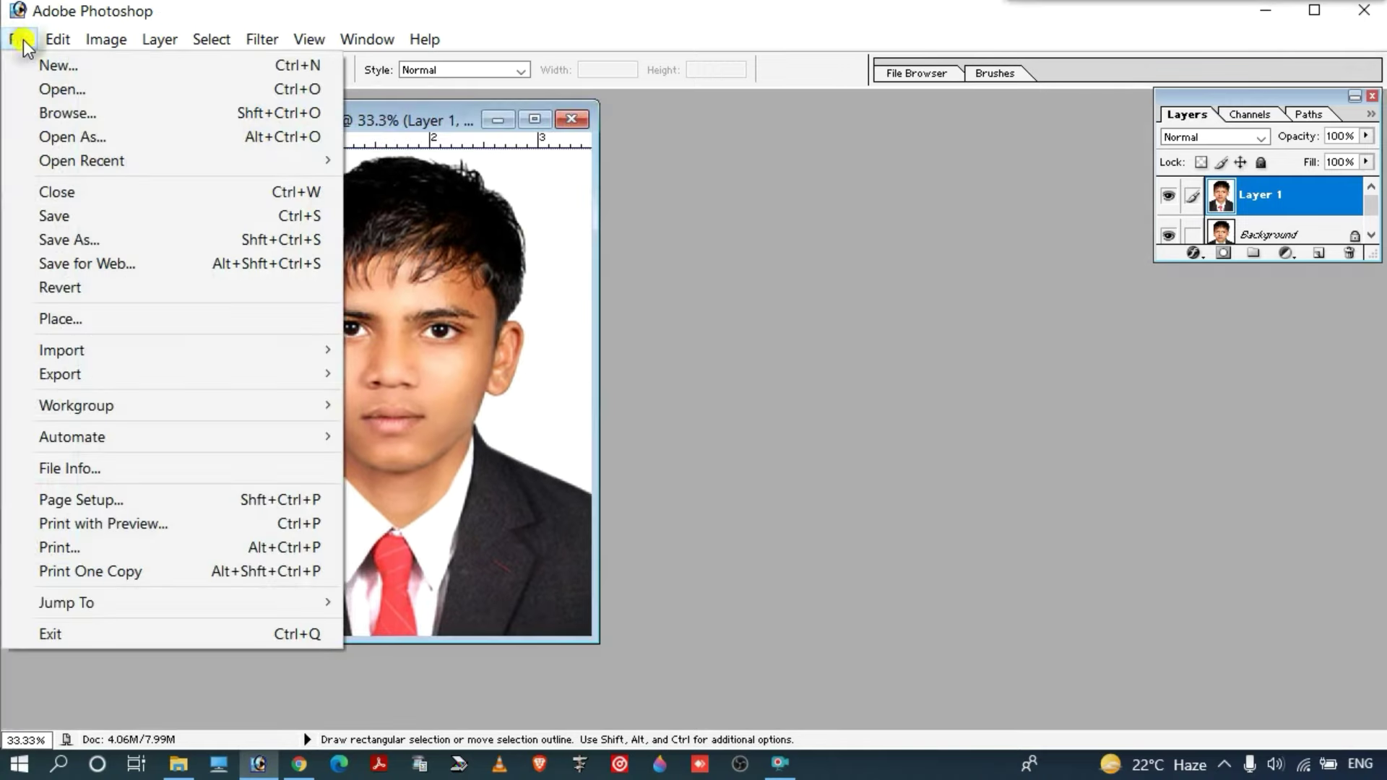
mouse_move(20, 39)
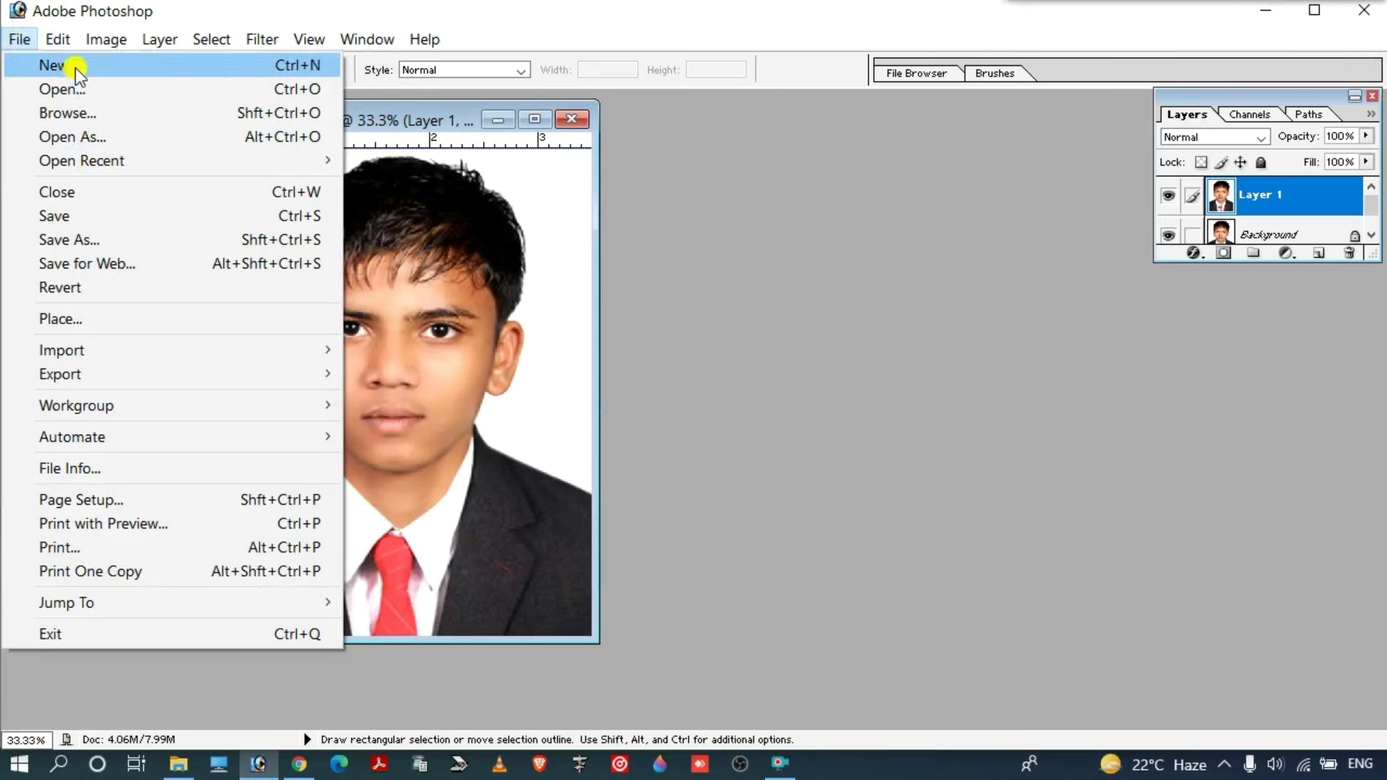
Create Untitled-1 from the 4 x 6 preset with resolution set to 300 pixels/cm
click(75, 68)
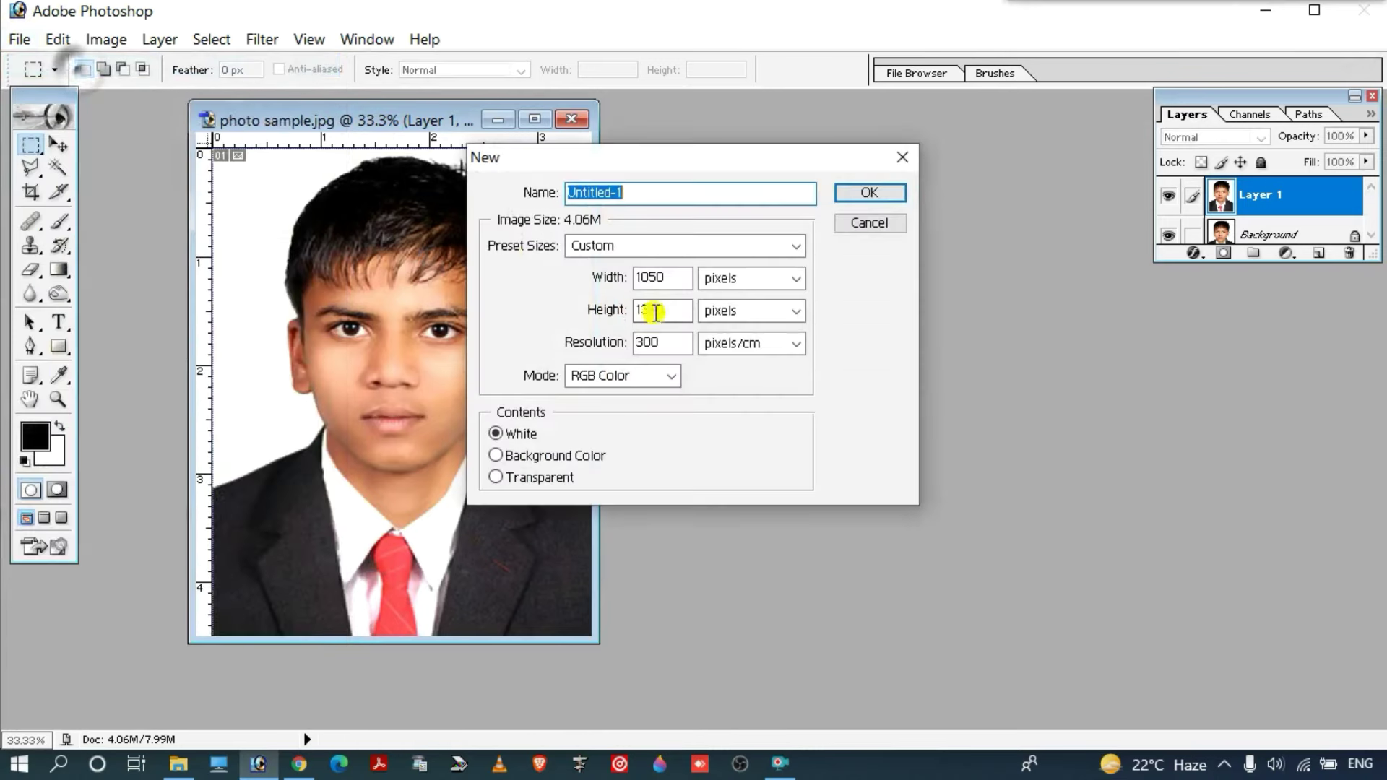
click(671, 246)
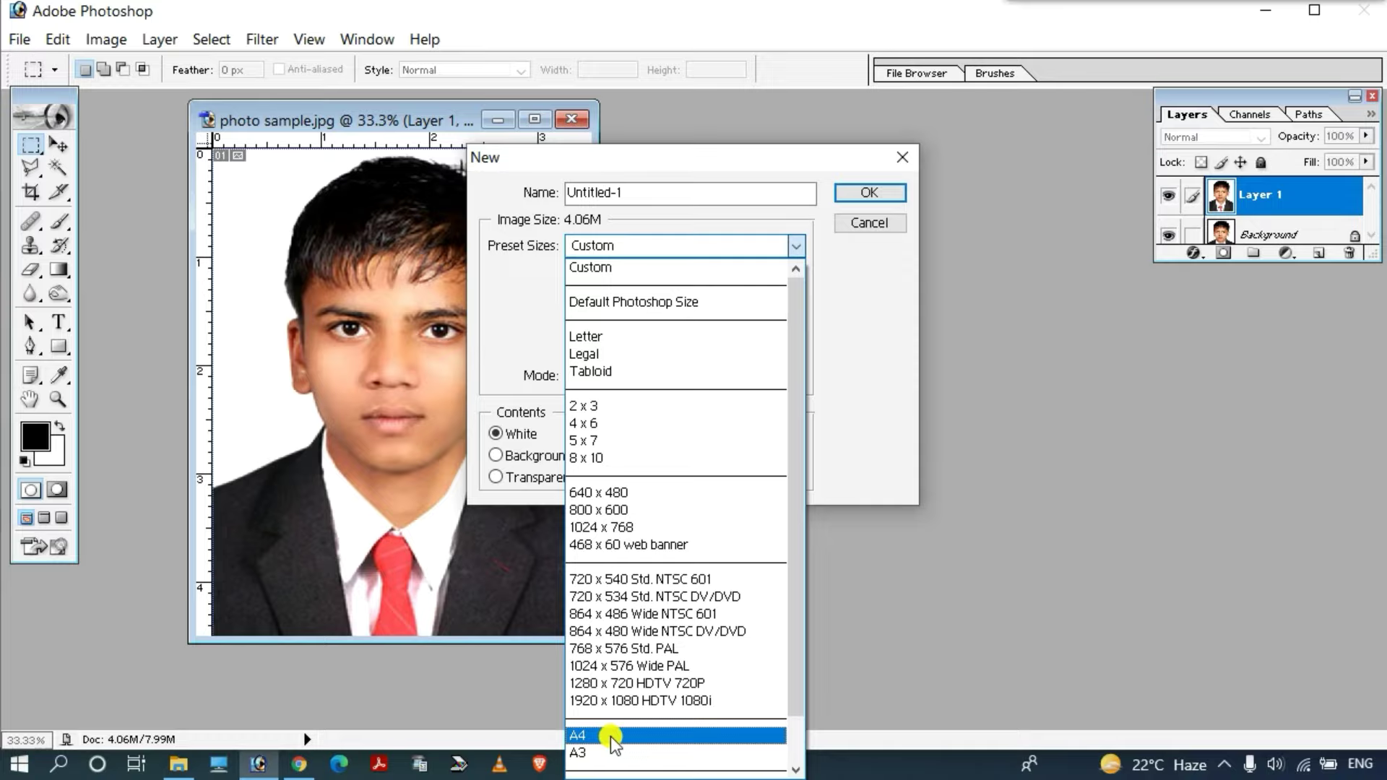
click(625, 426)
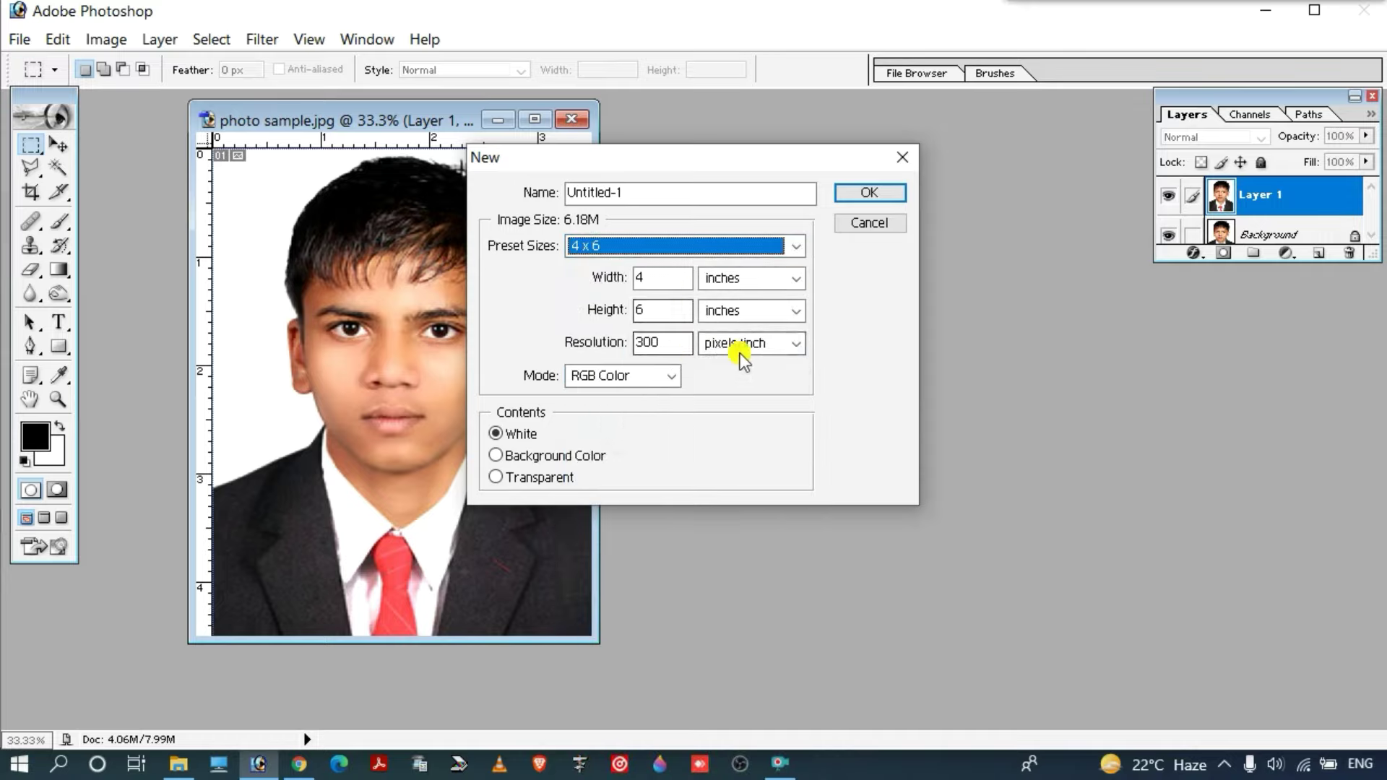
click(795, 343)
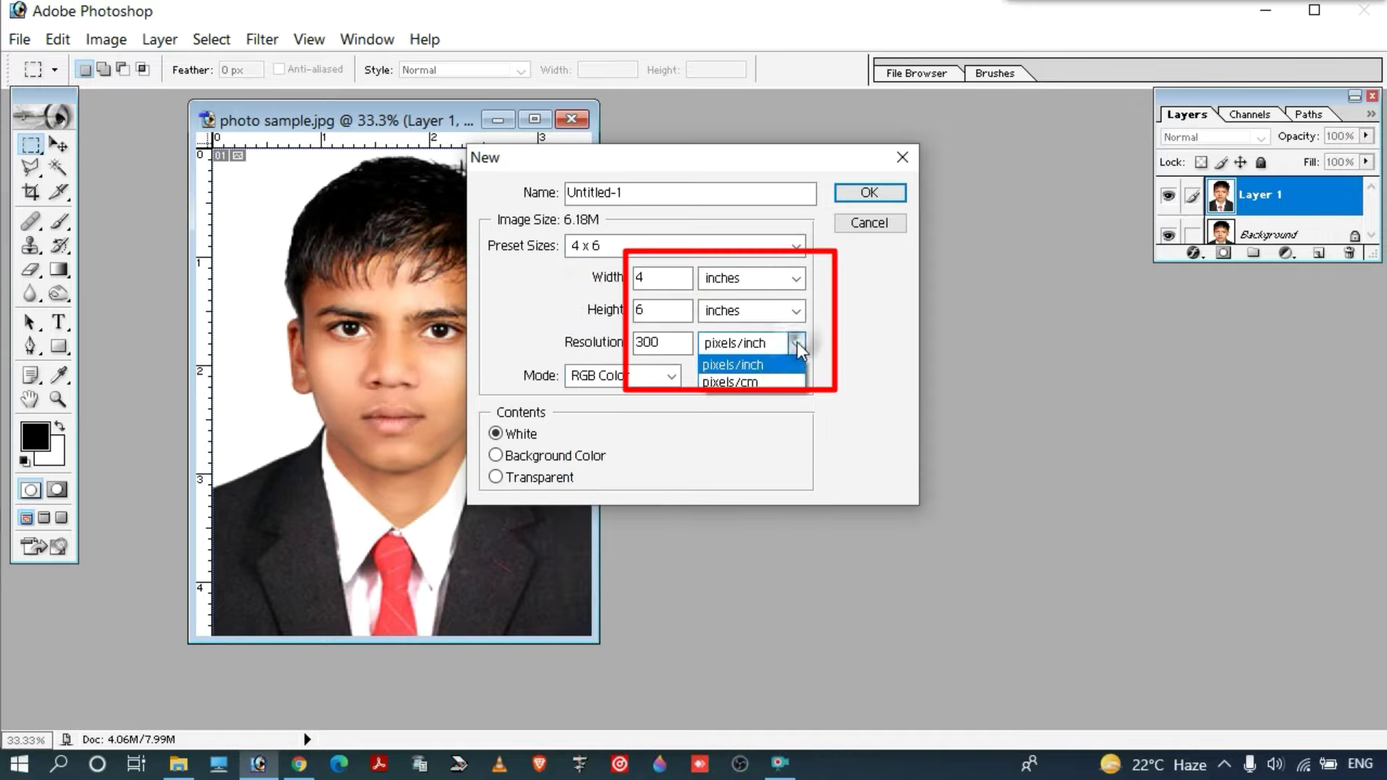
click(777, 383)
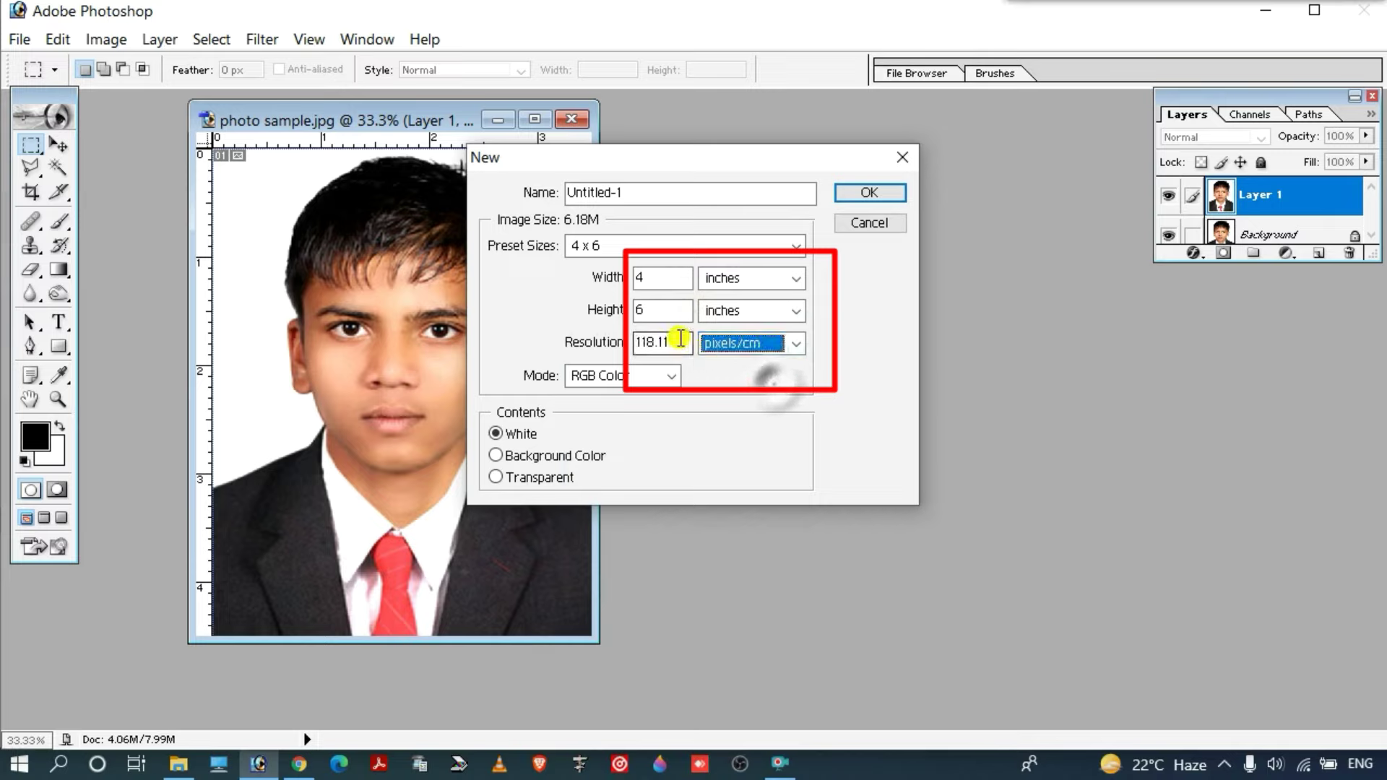
drag(681, 341, 626, 344)
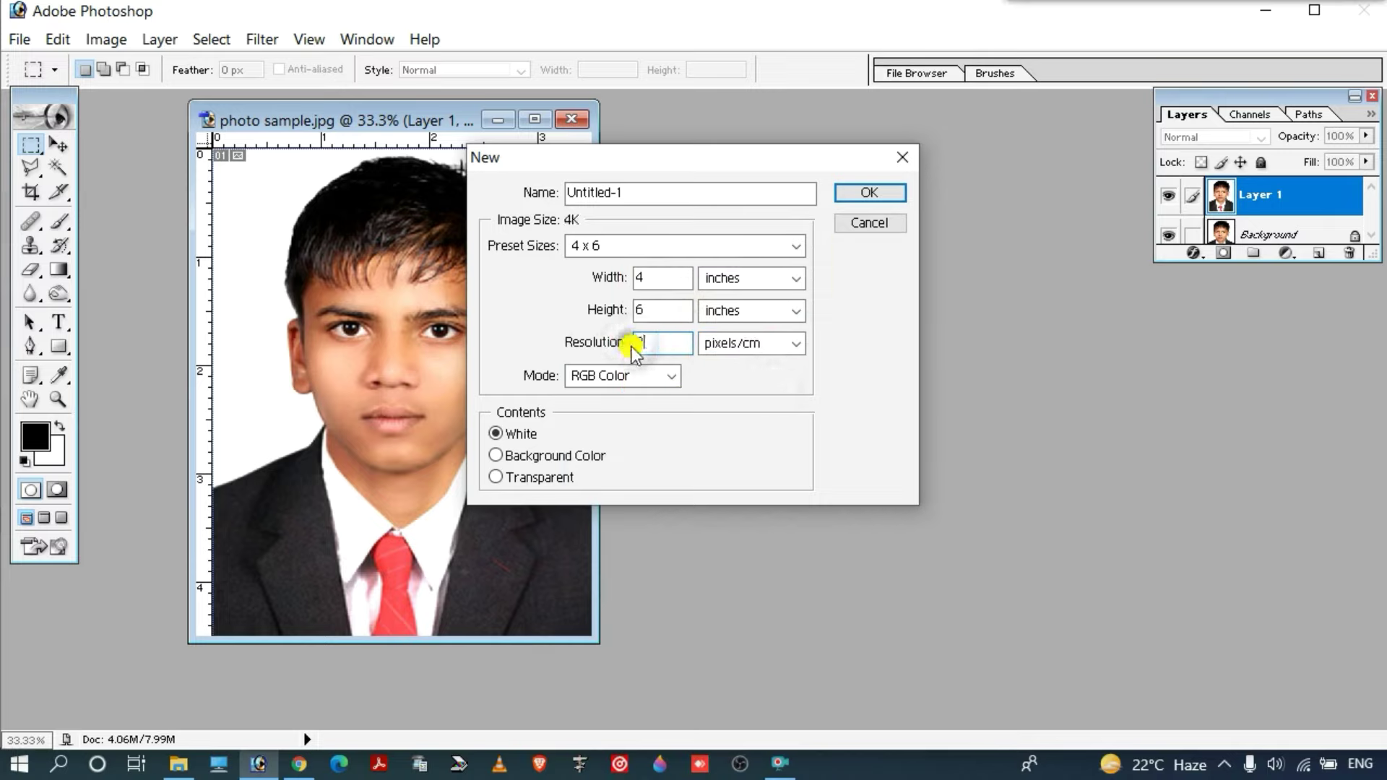
text(00)
drag(636, 342, 676, 342)
click(676, 341)
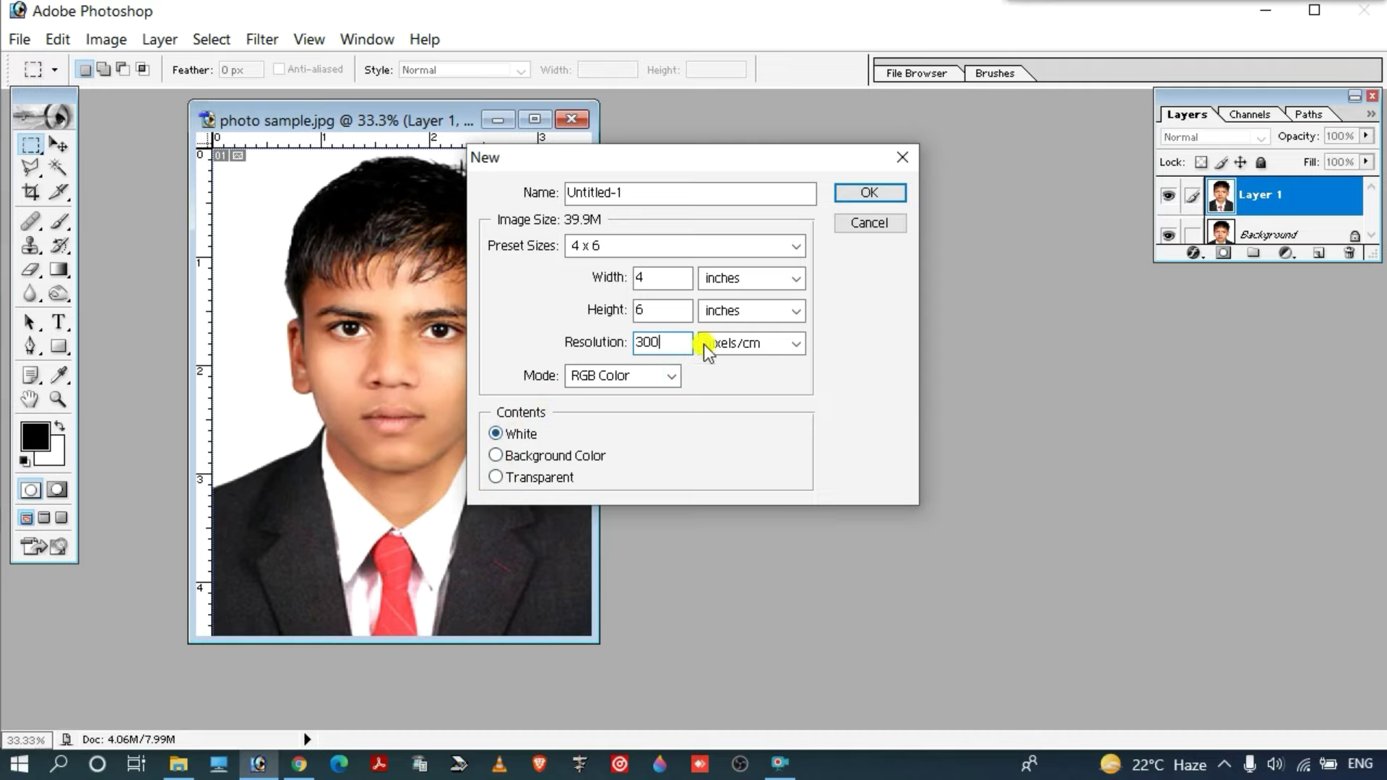
click(881, 194)
Paste the portrait into the Untitled-1 sheet as Layer 1 and maximize the sheet
drag(426, 137, 738, 141)
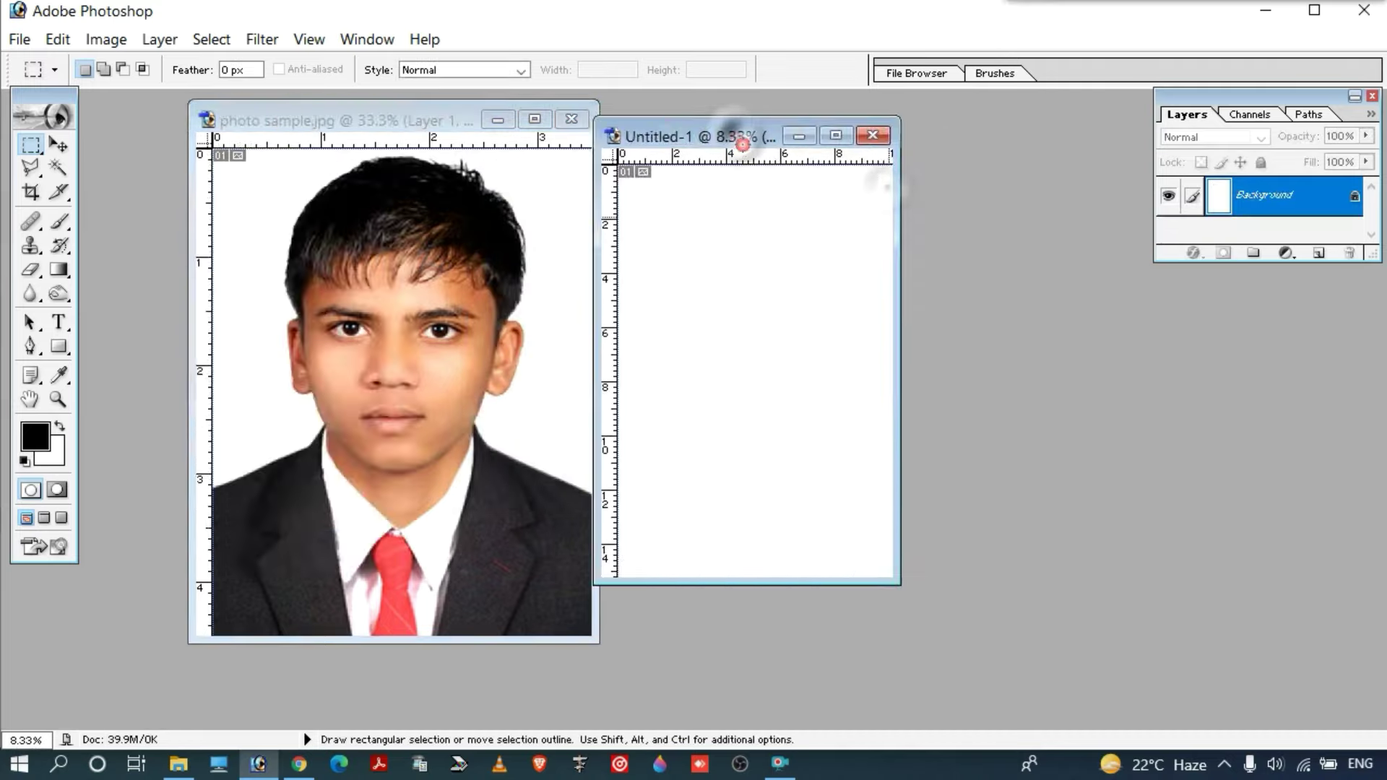
drag(894, 272, 984, 301)
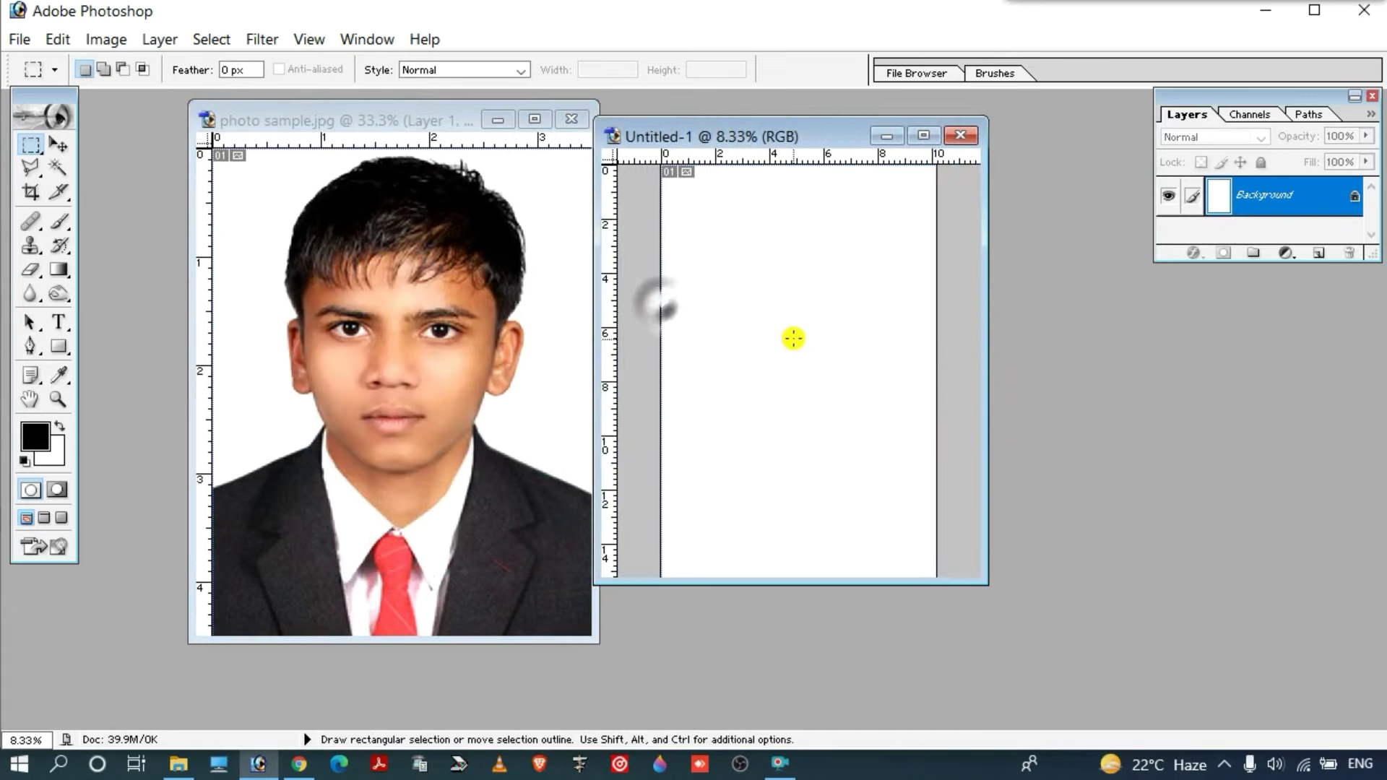
key(ctrl+v)
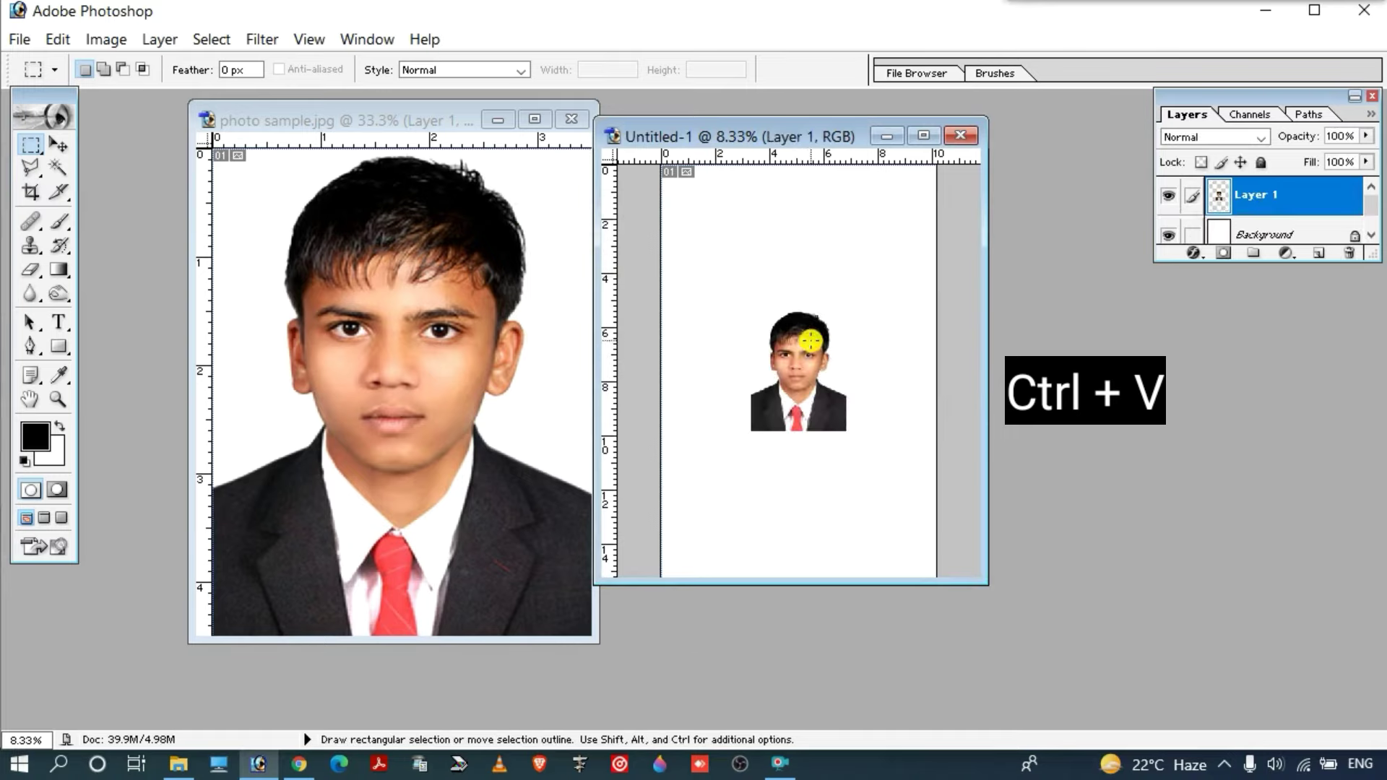
click(923, 135)
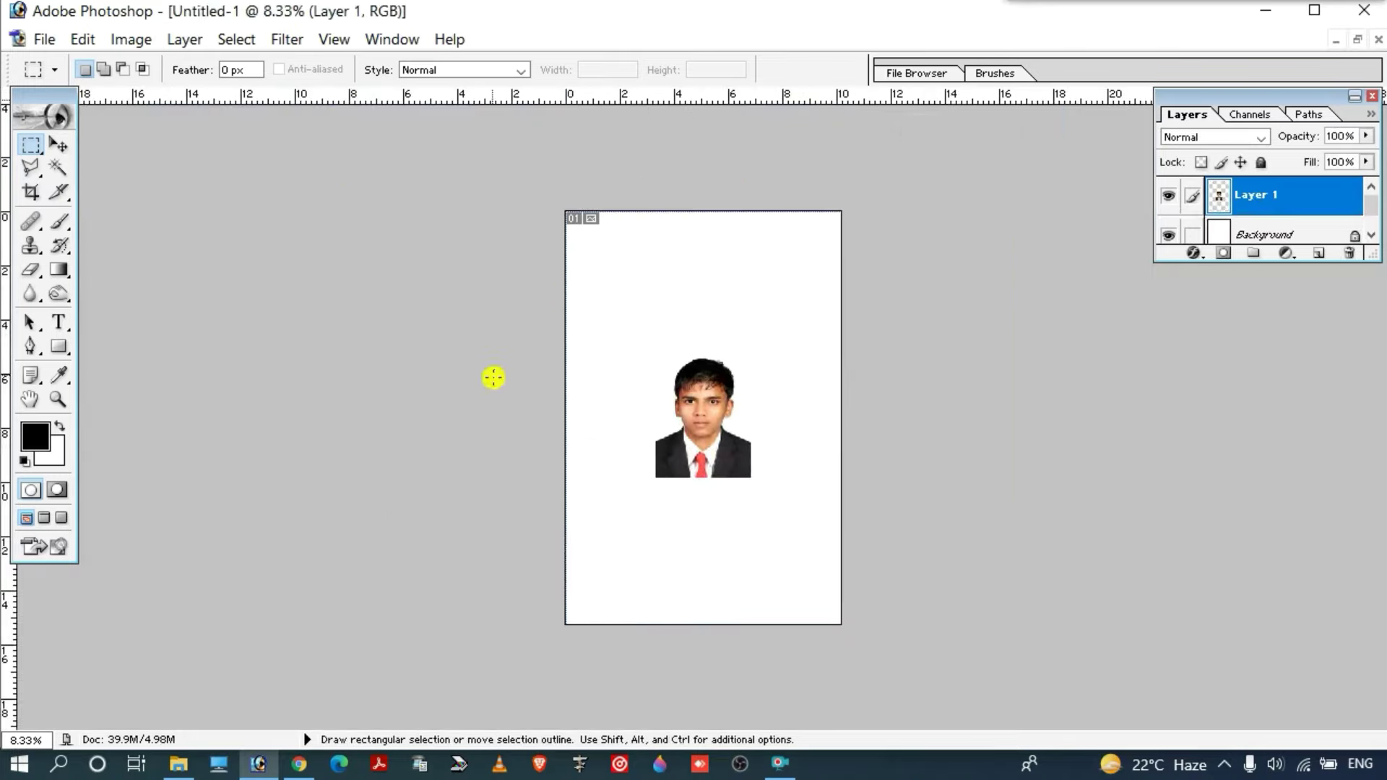
Move the pasted photo toward the sheet's top-left and begin rotating it about 88°
click(59, 145)
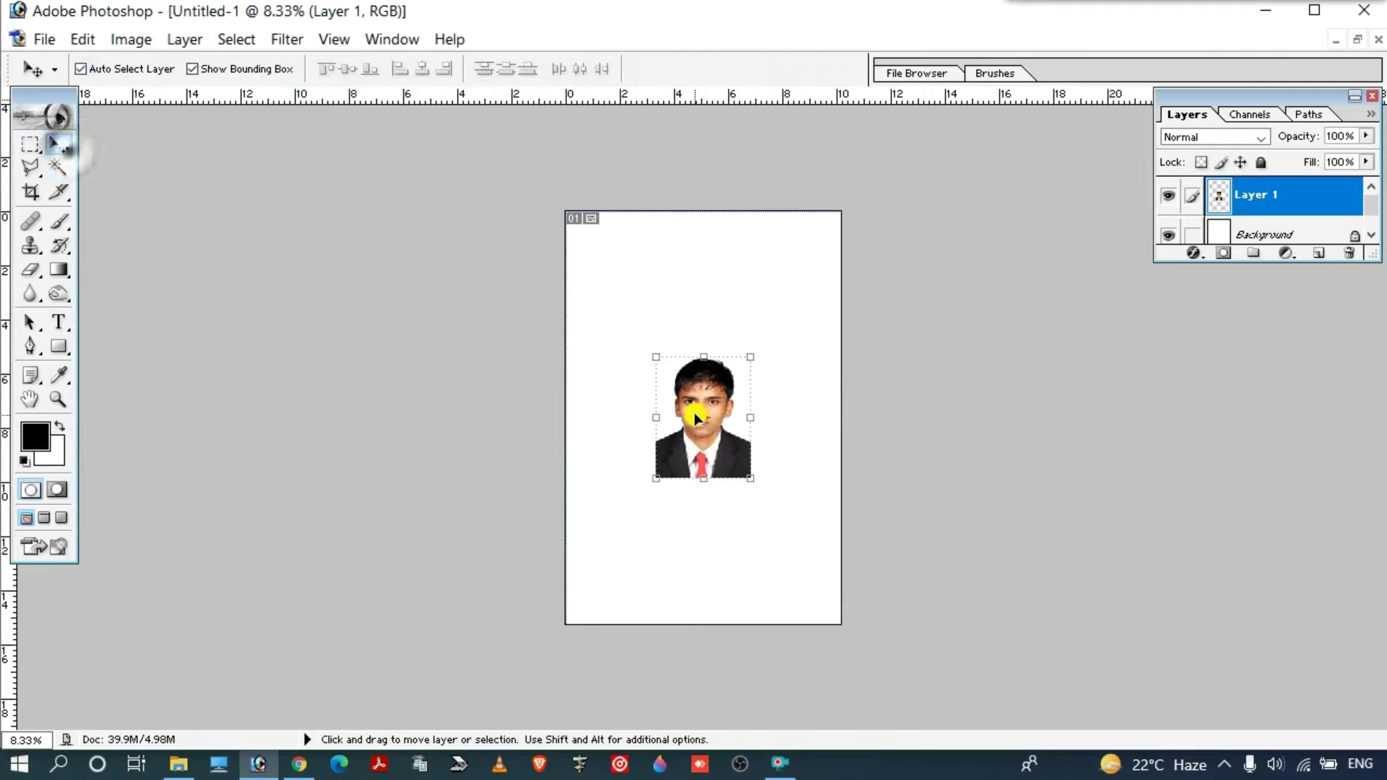
mouse_move(696, 425)
mouse_down()
mouse_move(655, 382)
mouse_move(633, 312)
mouse_up()
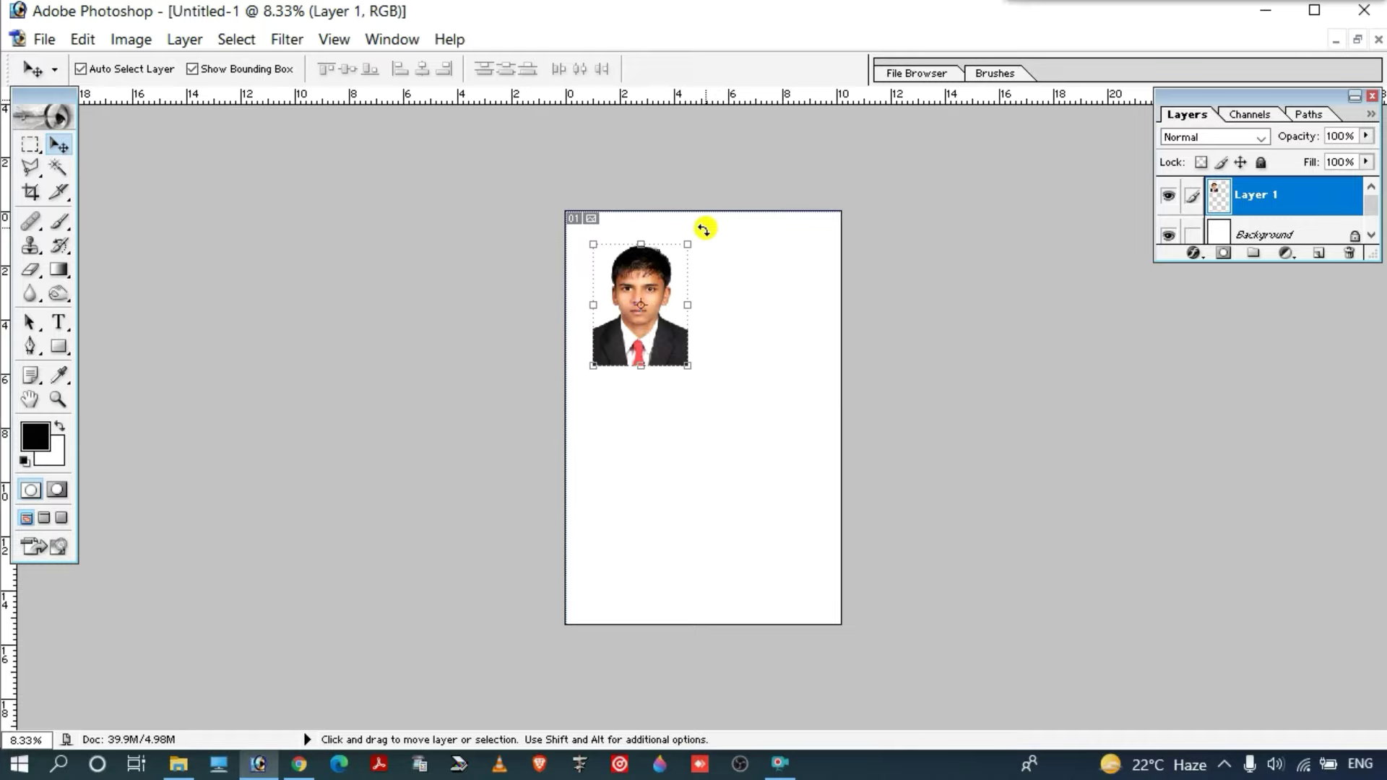
drag(703, 229, 733, 377)
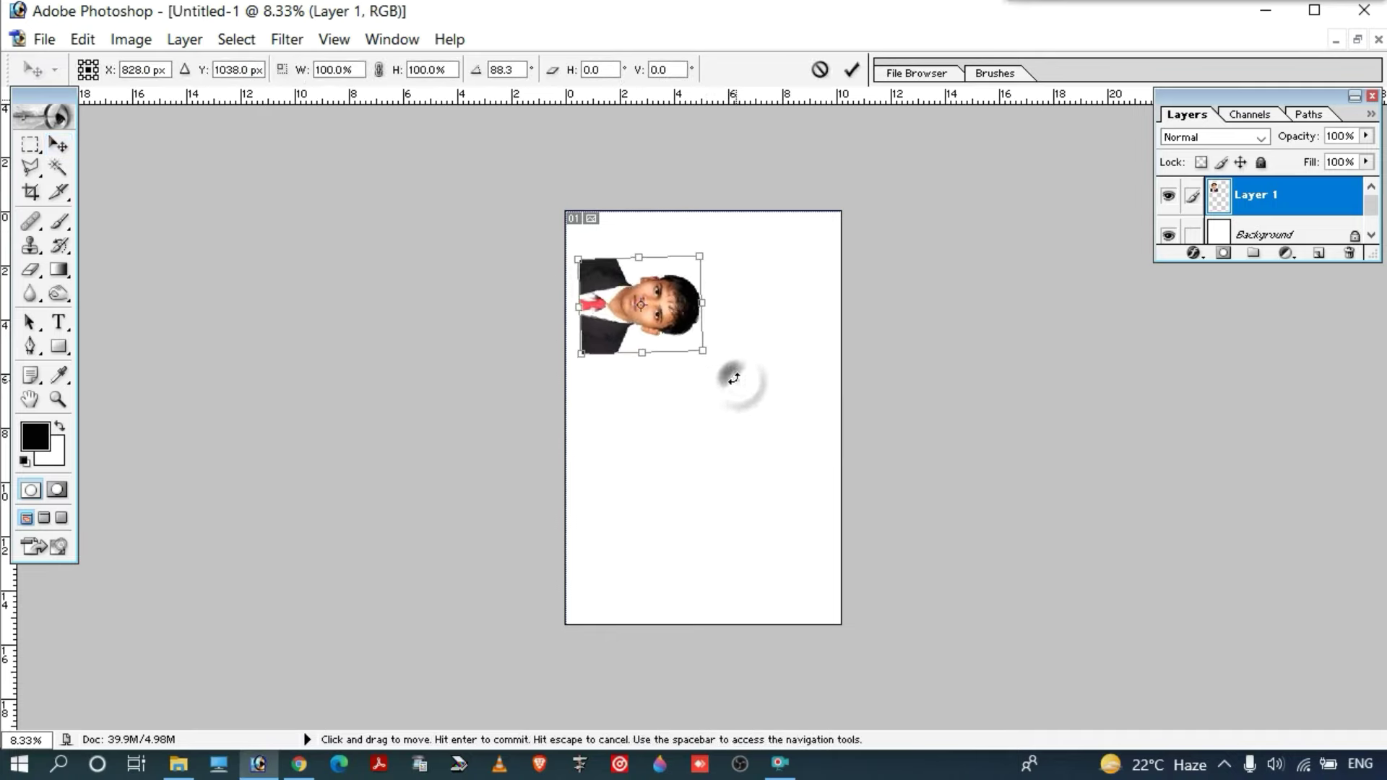
Finish rotating the photo to 90°, slide it into the top-left corner, and commit the transform
drag(734, 377, 738, 386)
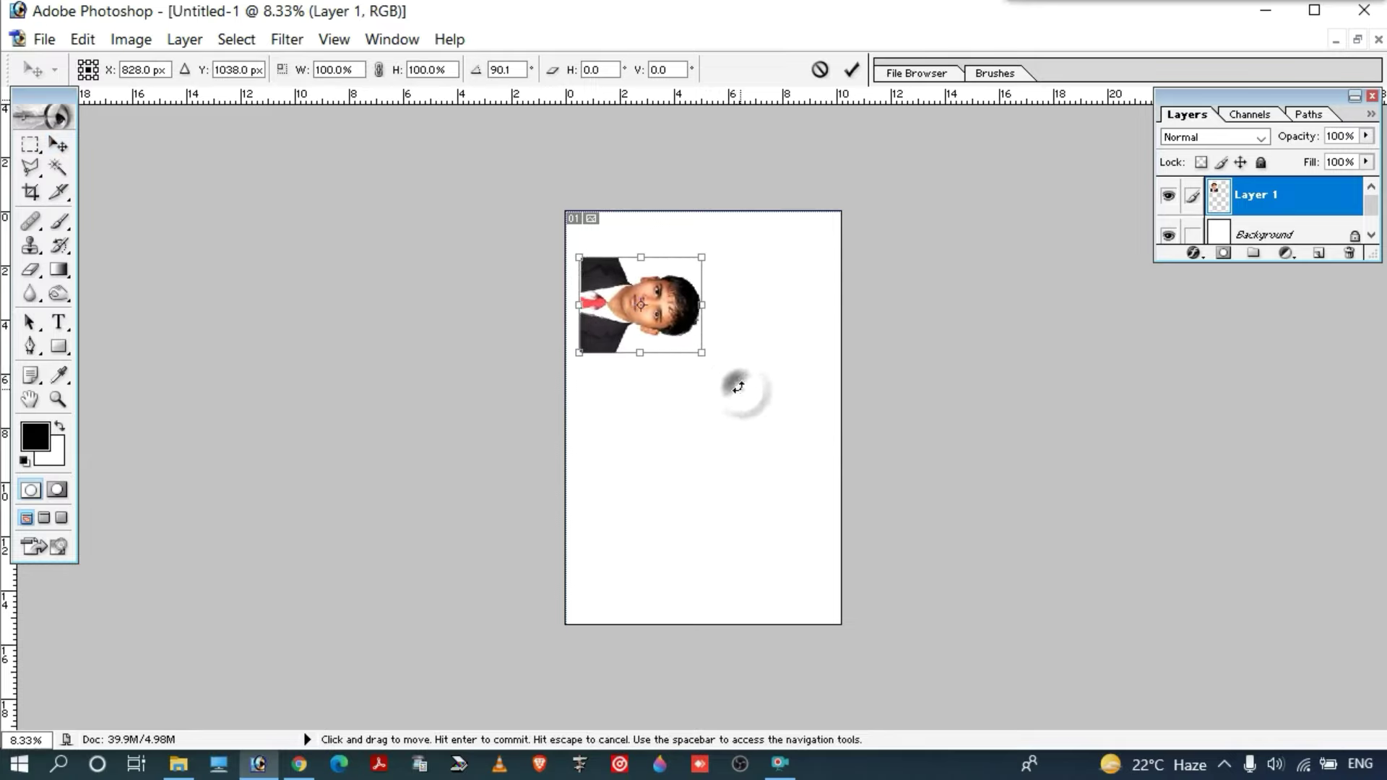
drag(661, 313, 655, 274)
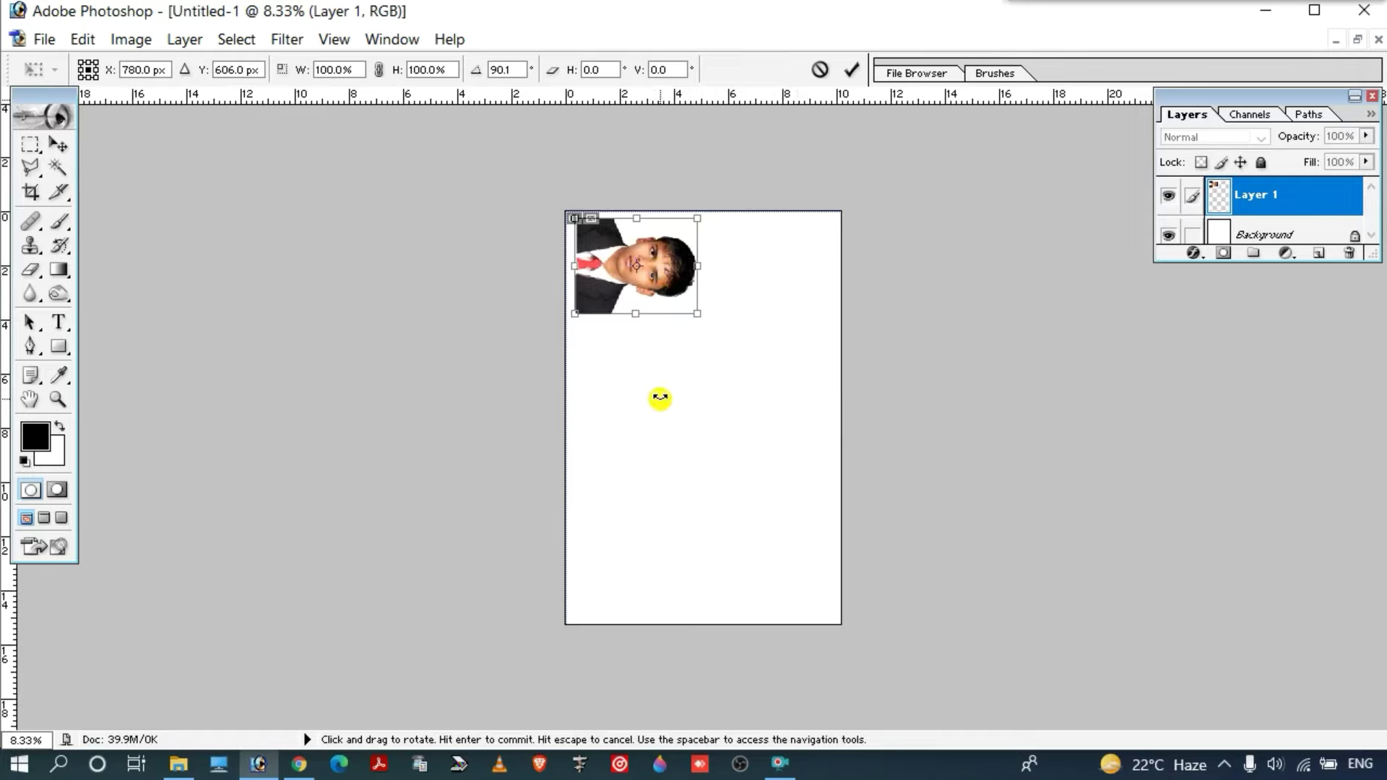
click(855, 77)
scroll(783, 267, up, 1)
scroll(783, 267, up, 1)
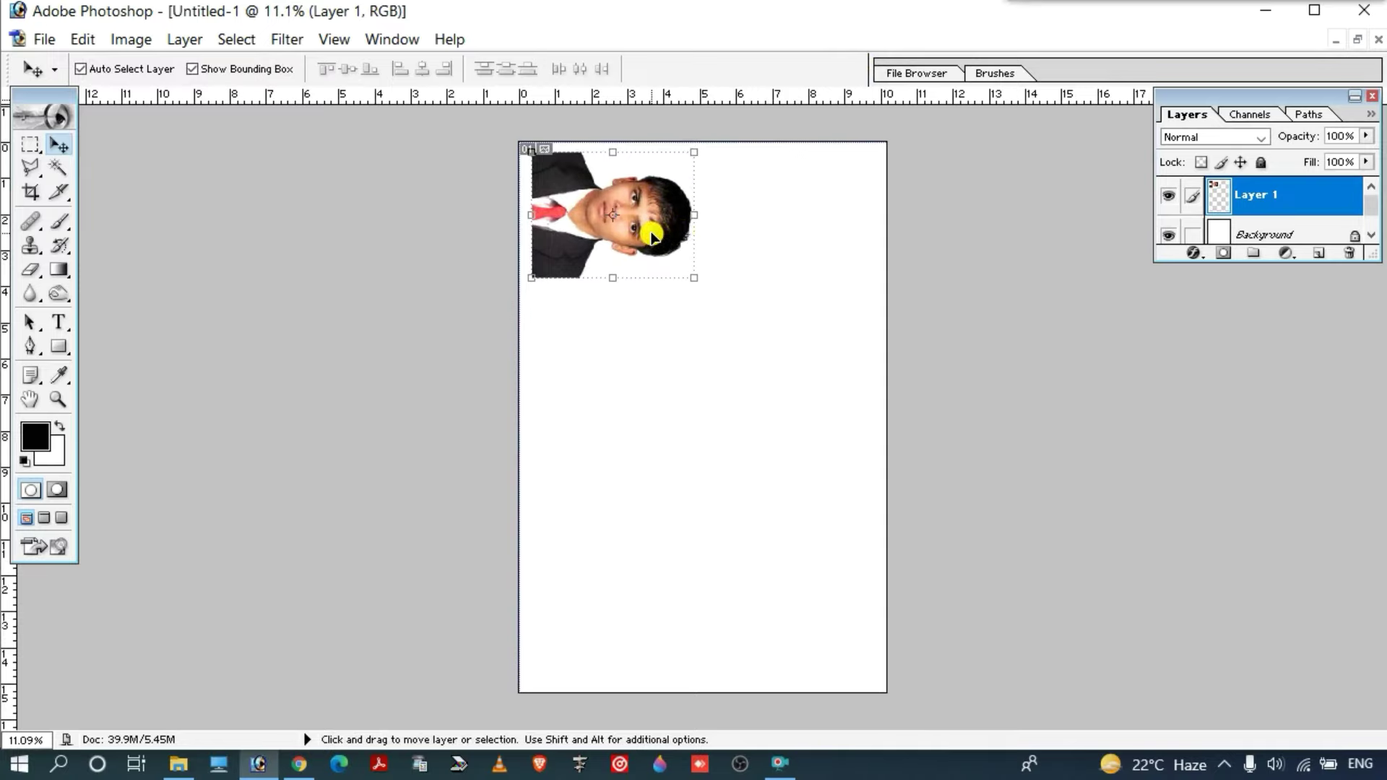
Apply a 4 px black Center stroke around the photo on Layer 1
click(83, 40)
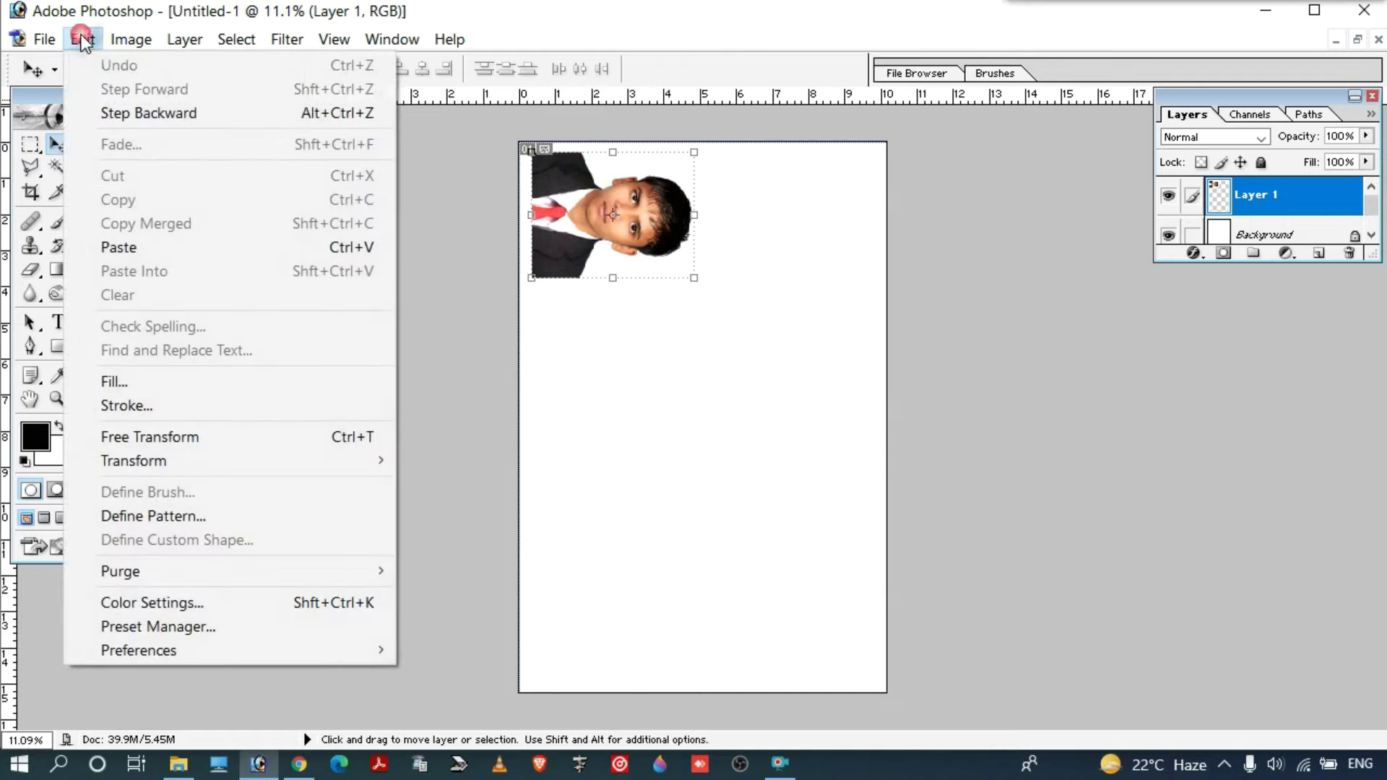
click(137, 405)
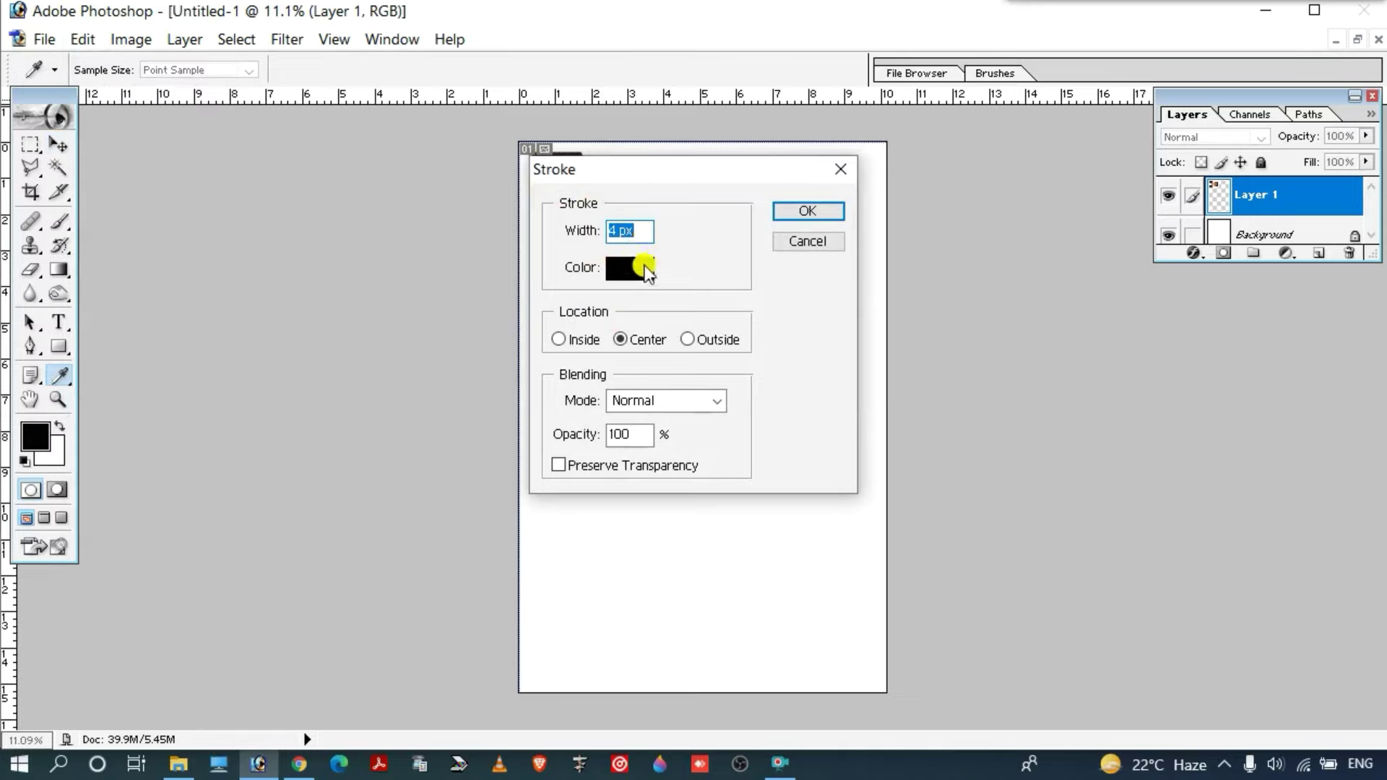
click(644, 266)
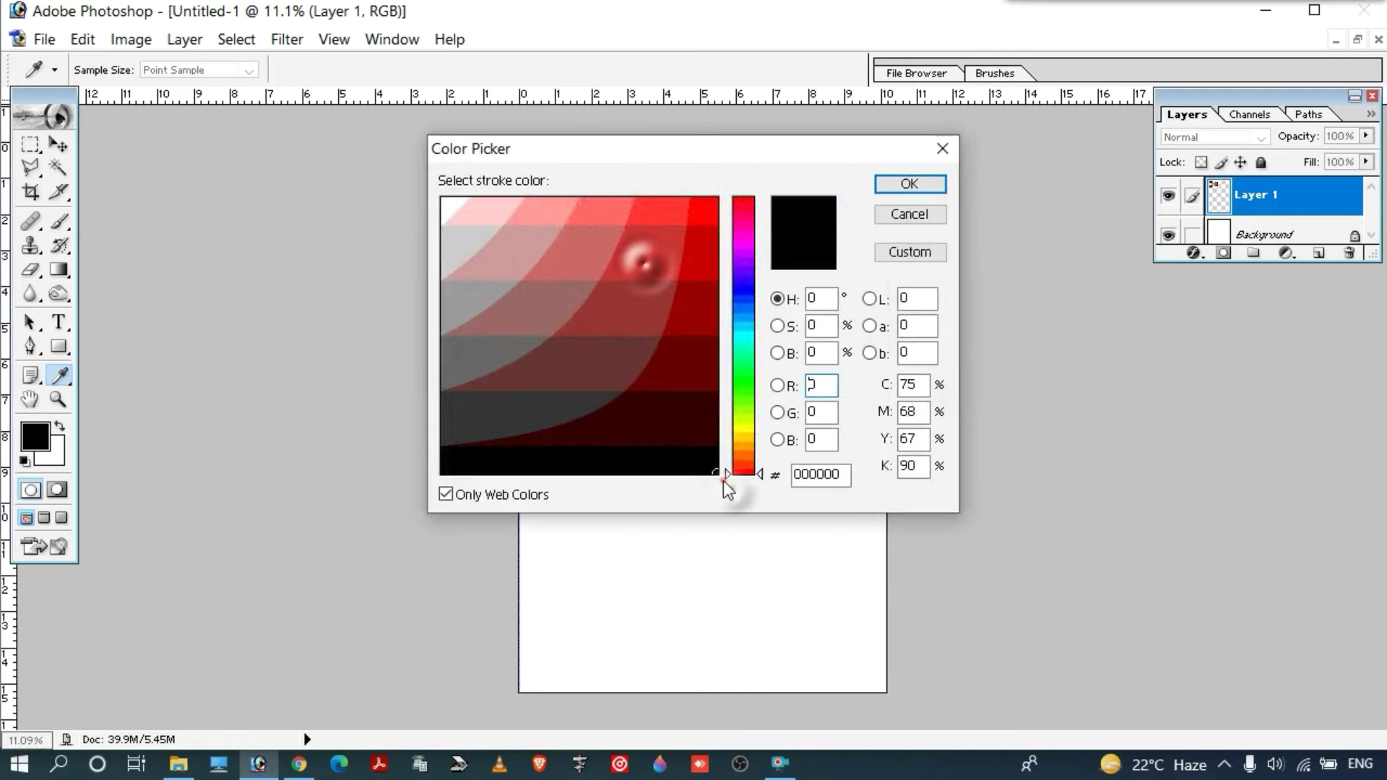
click(923, 185)
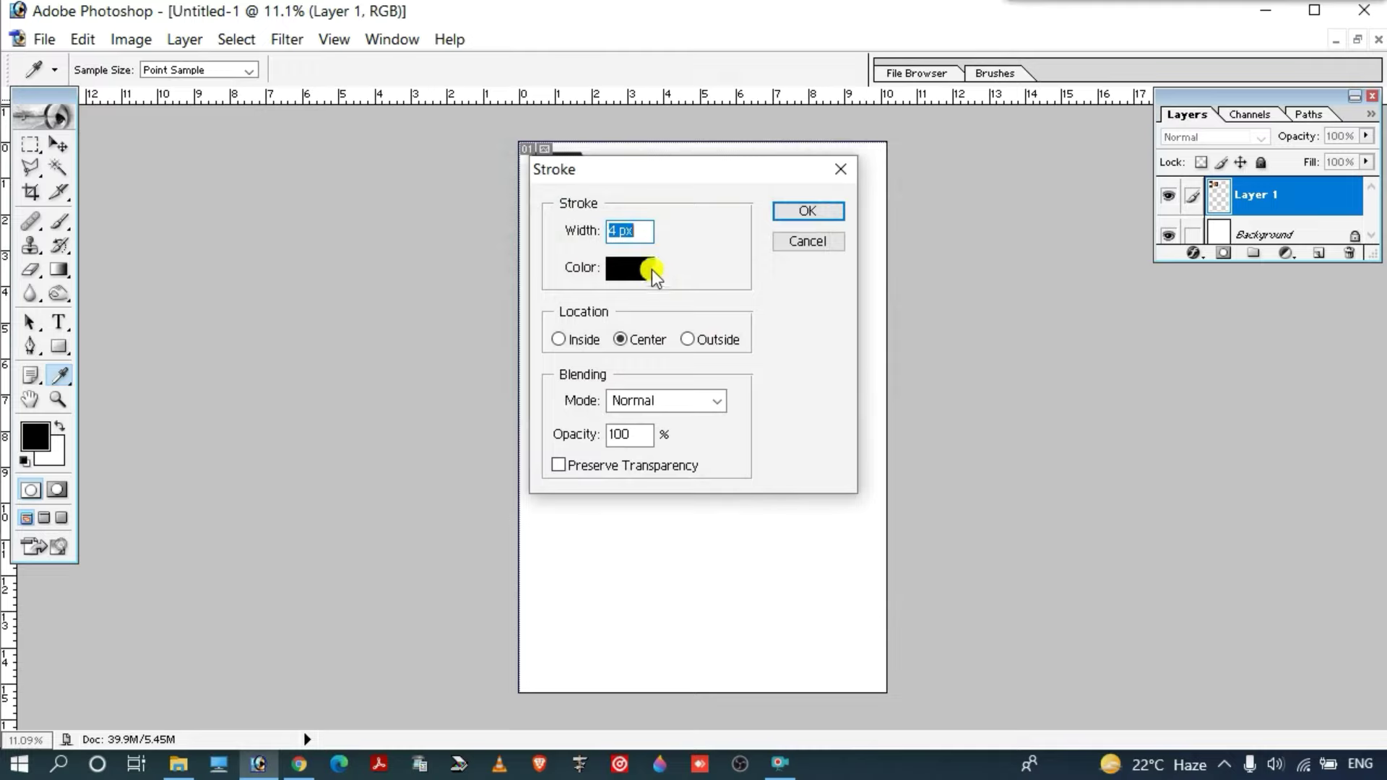
click(633, 229)
click(831, 214)
key(v)
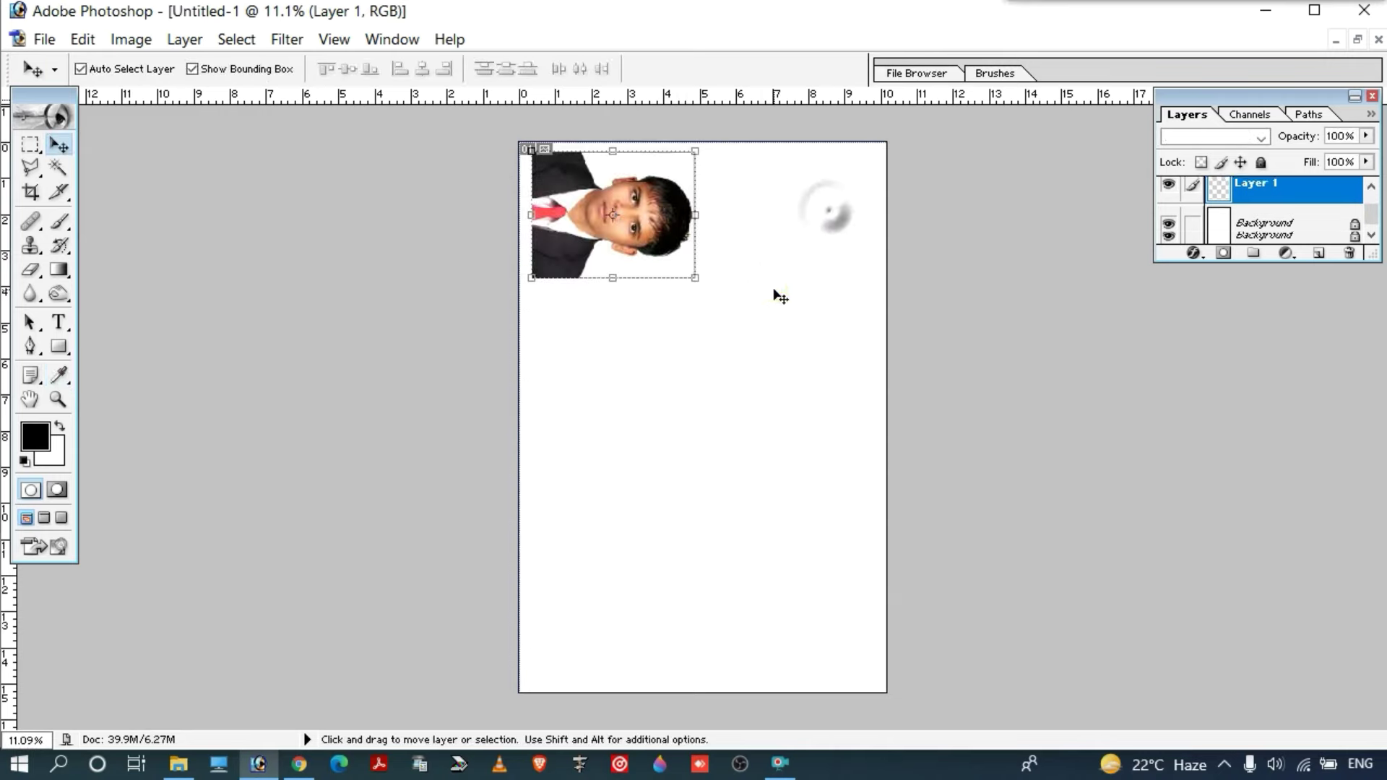
click(774, 293)
Pull a vertical guide from the left ruler and snap it to the photo's right edge
scroll(704, 280, down, 1)
scroll(697, 275, up, 2)
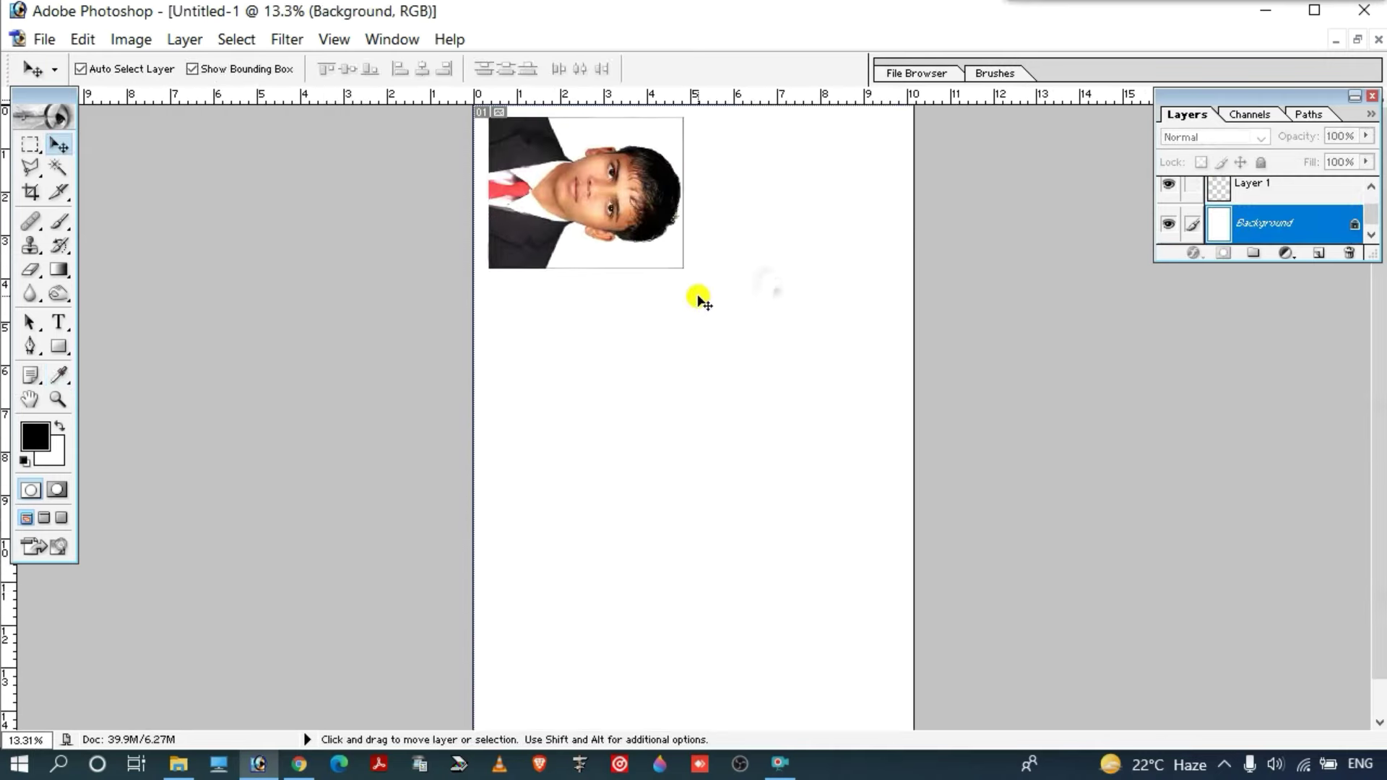
scroll(876, 321, down, 1)
scroll(875, 321, down, 2)
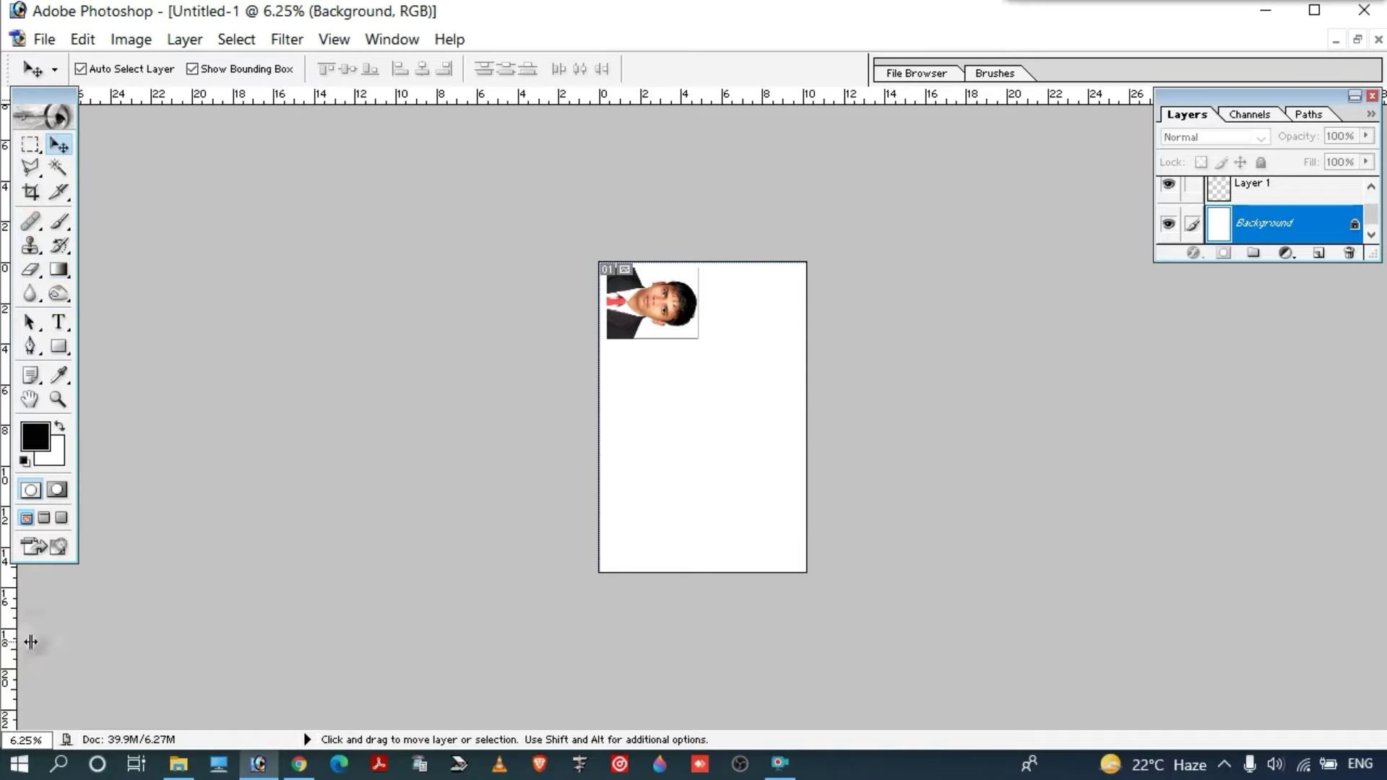
drag(14, 635, 697, 658)
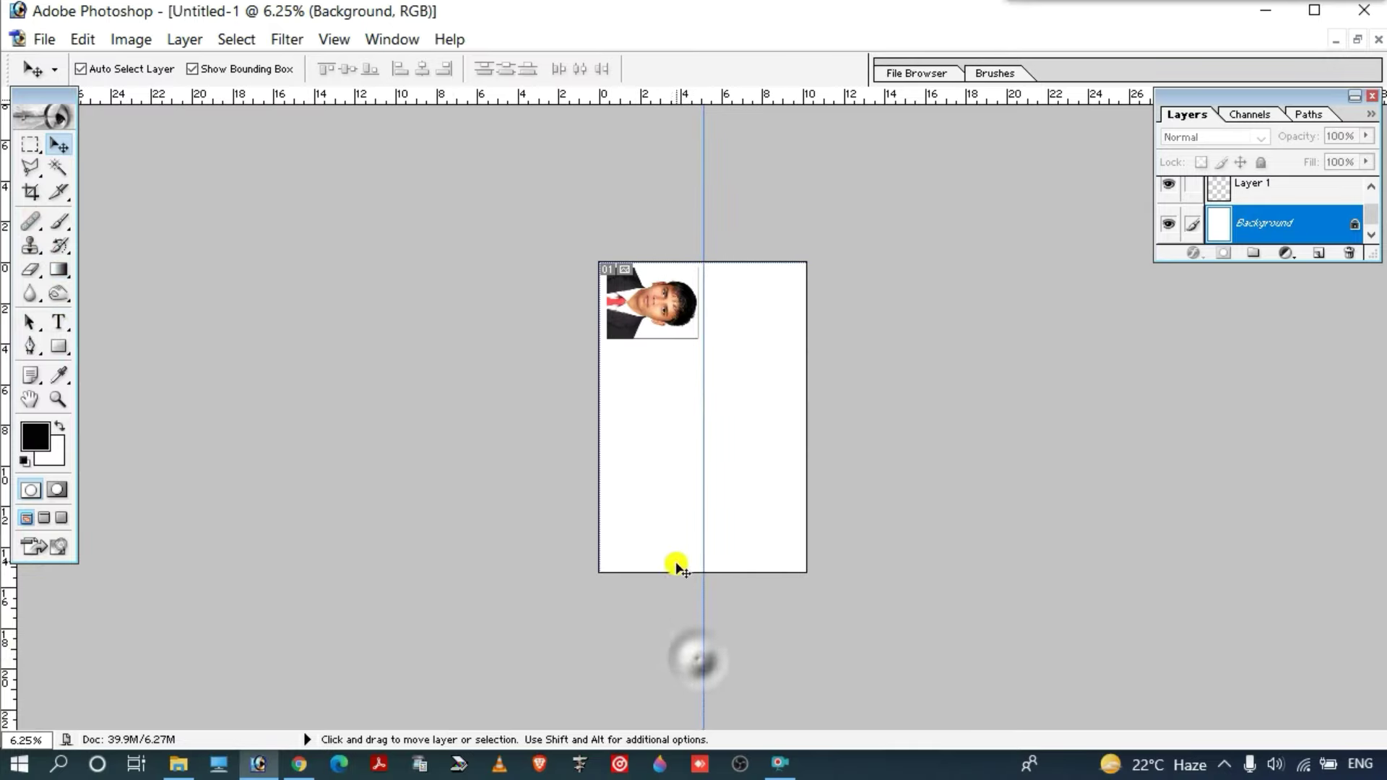
scroll(687, 574, up, 2)
scroll(688, 563, up, 1)
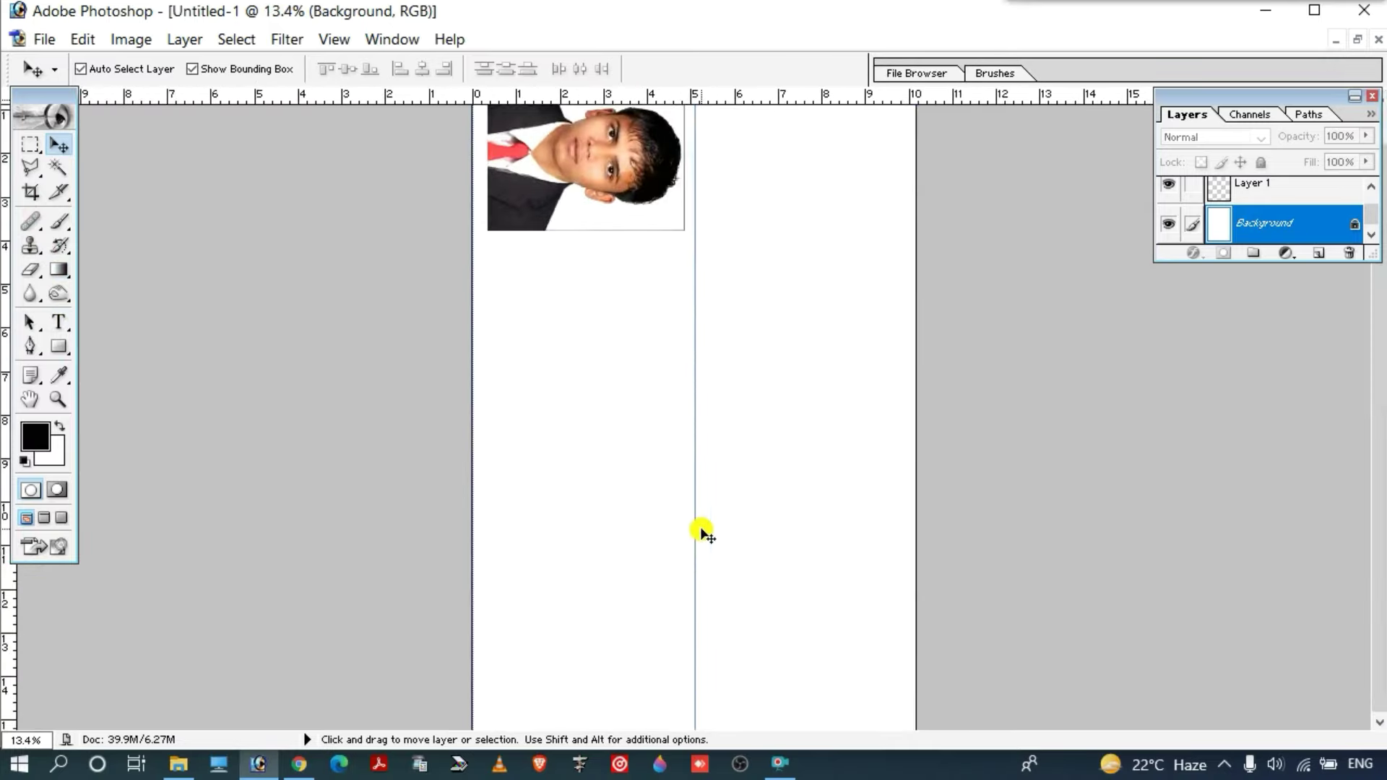
drag(695, 511, 684, 535)
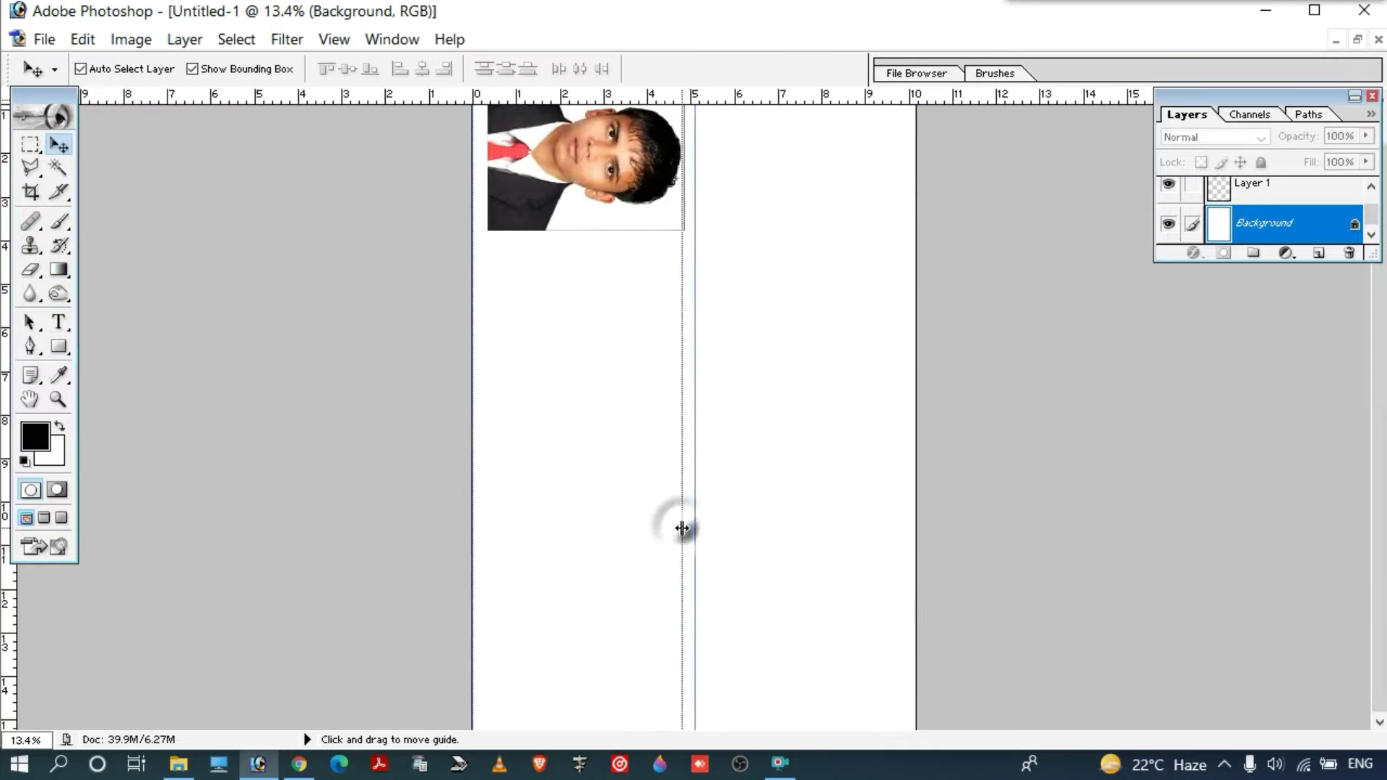
scroll(692, 492, up, 1)
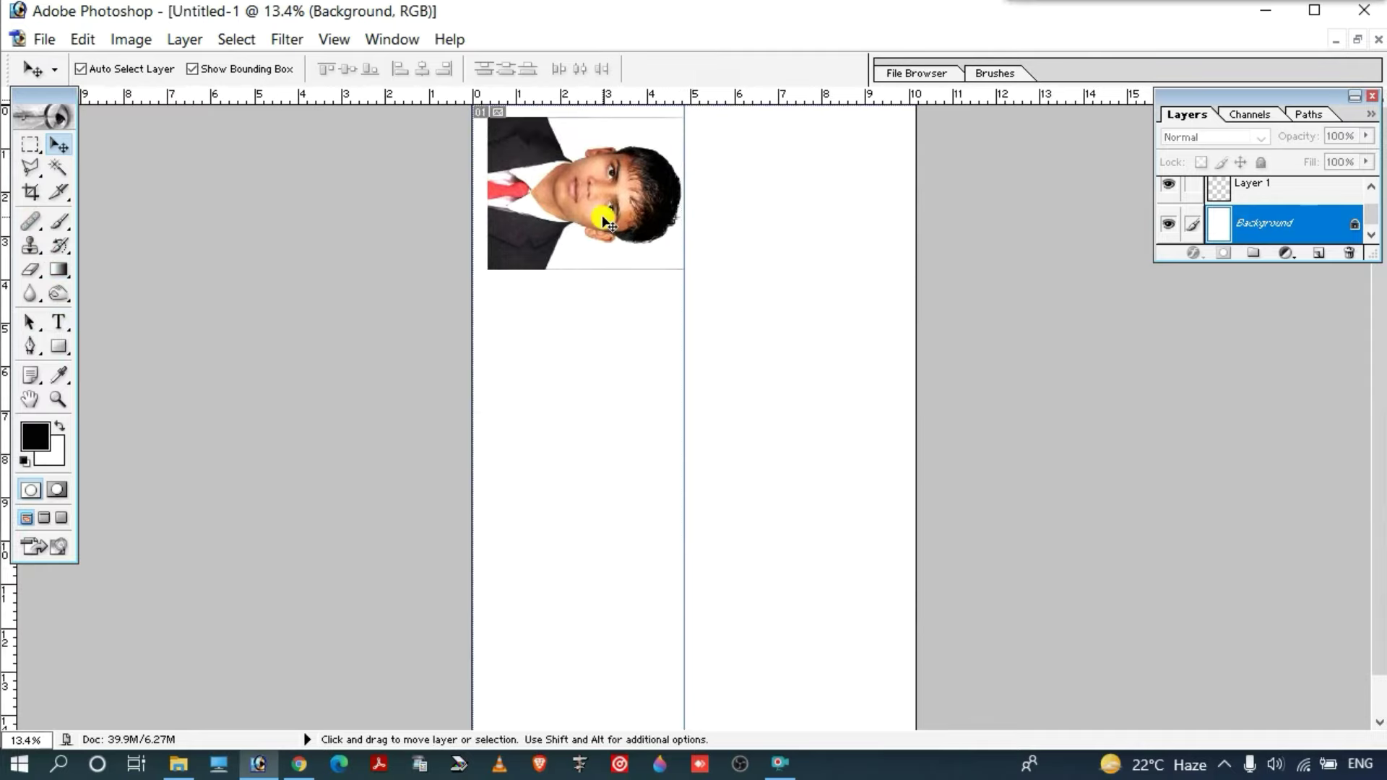
Alt-drag three copies of the passport photo down the left side of the sheet
key(alt+Left)
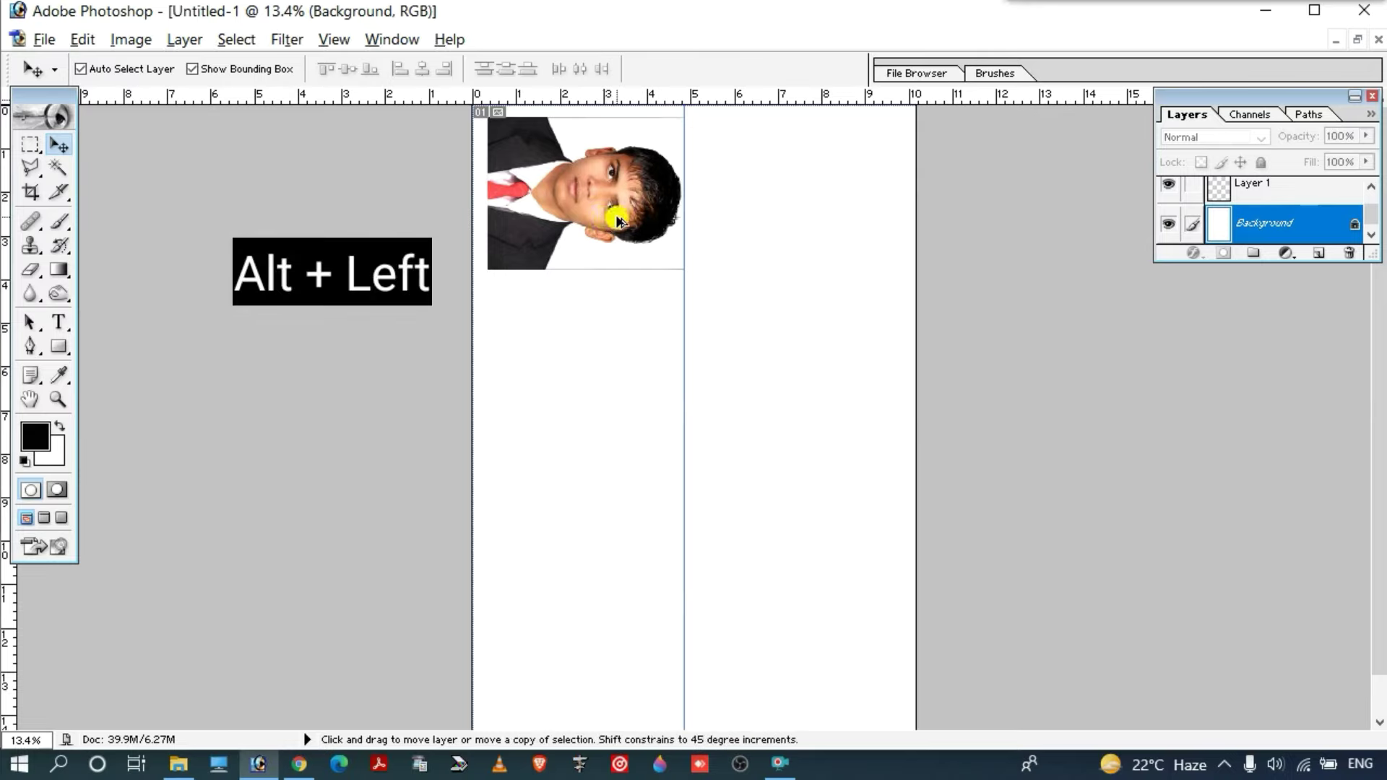
drag(617, 210, 628, 478)
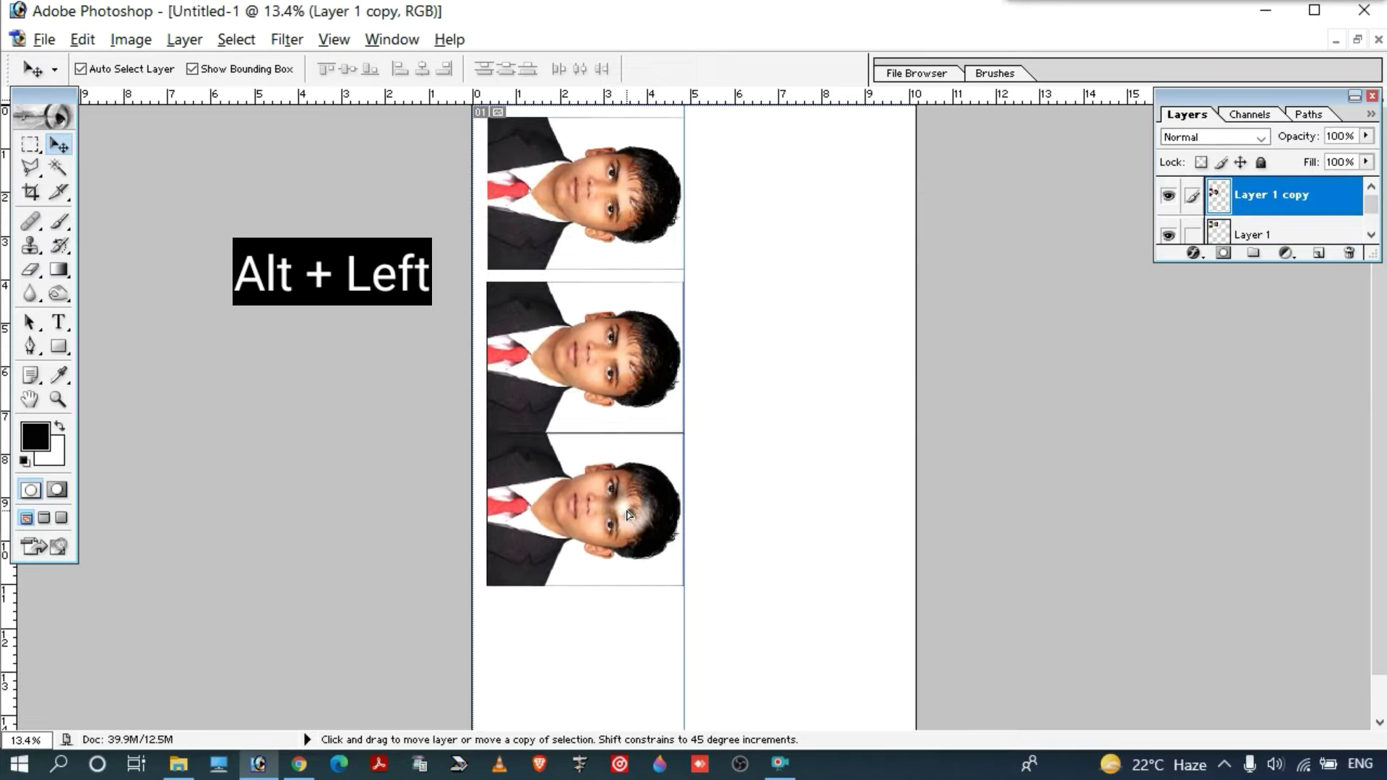
drag(629, 478, 627, 529)
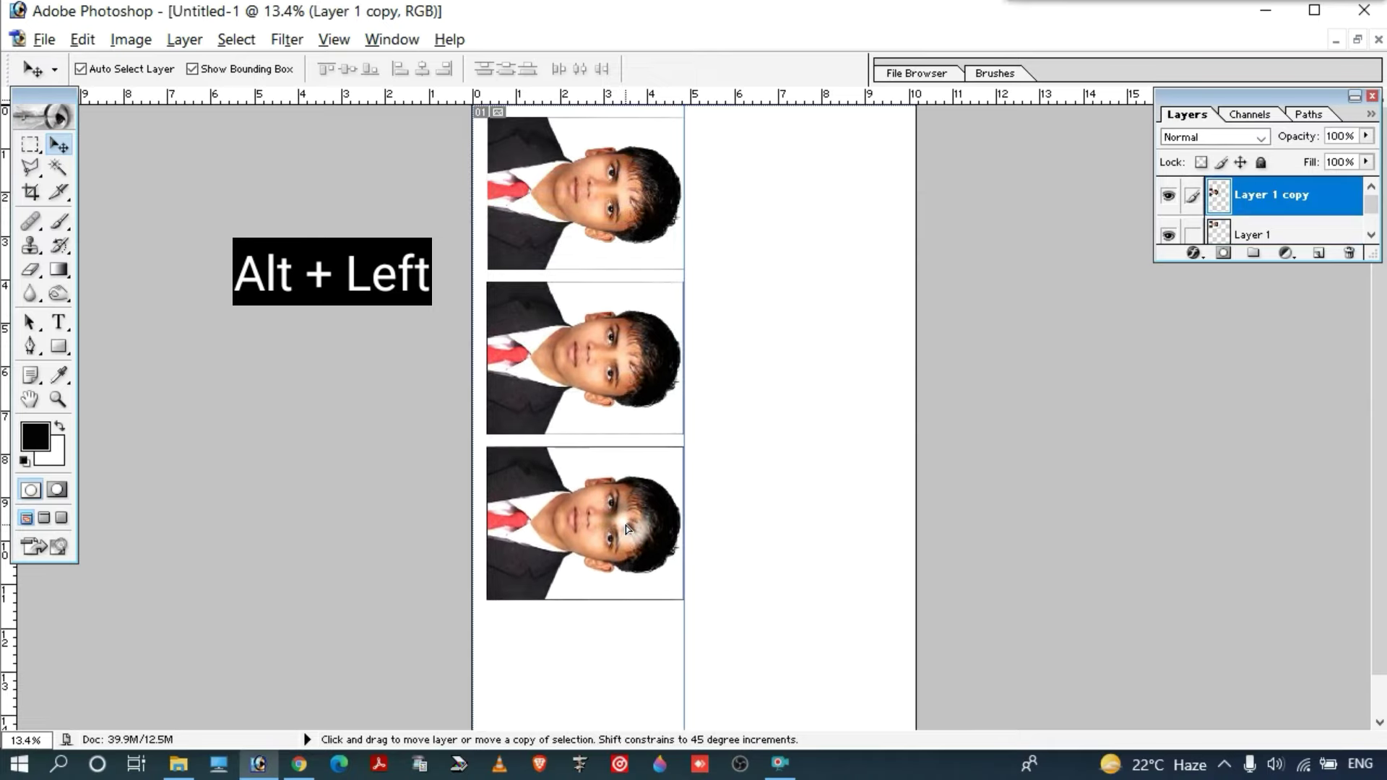
alt+click(626, 526)
scroll(620, 524, down, 1)
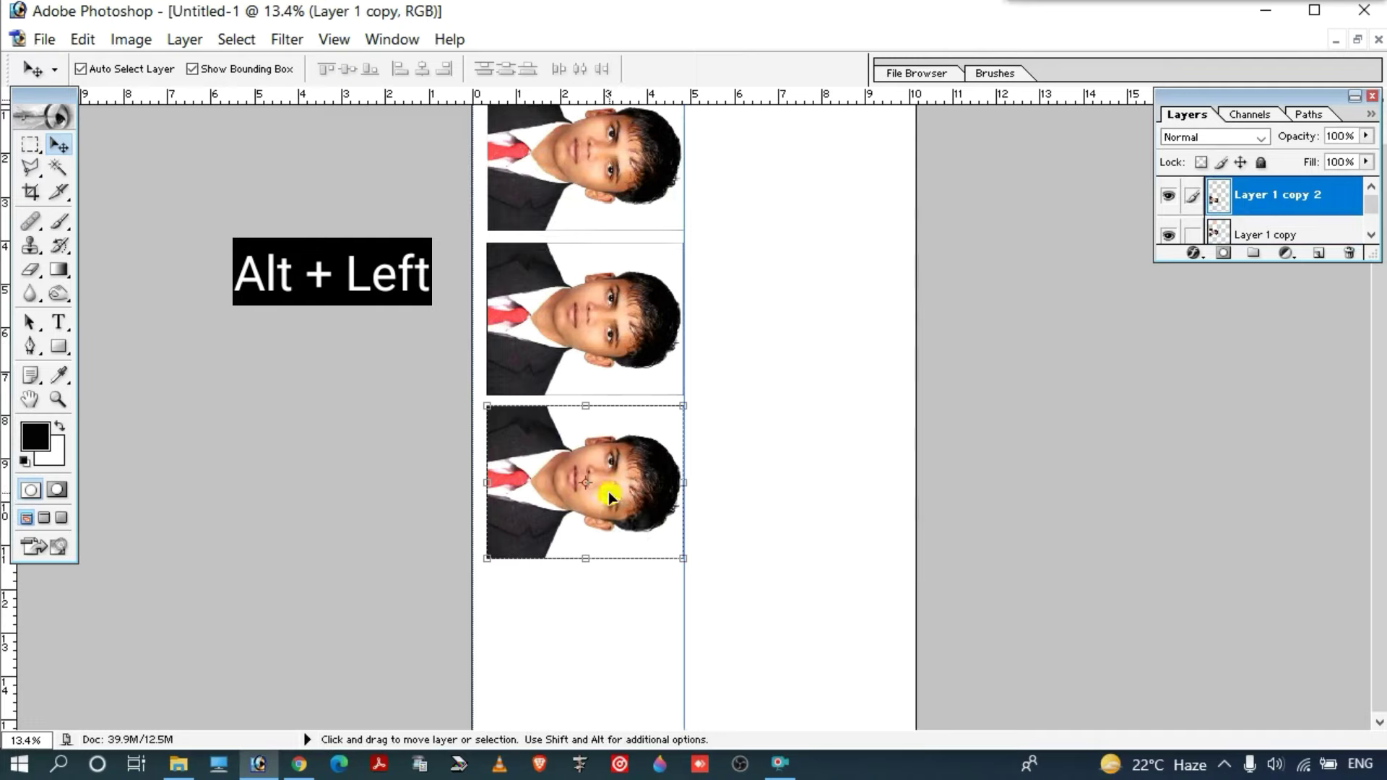
drag(609, 497, 630, 651)
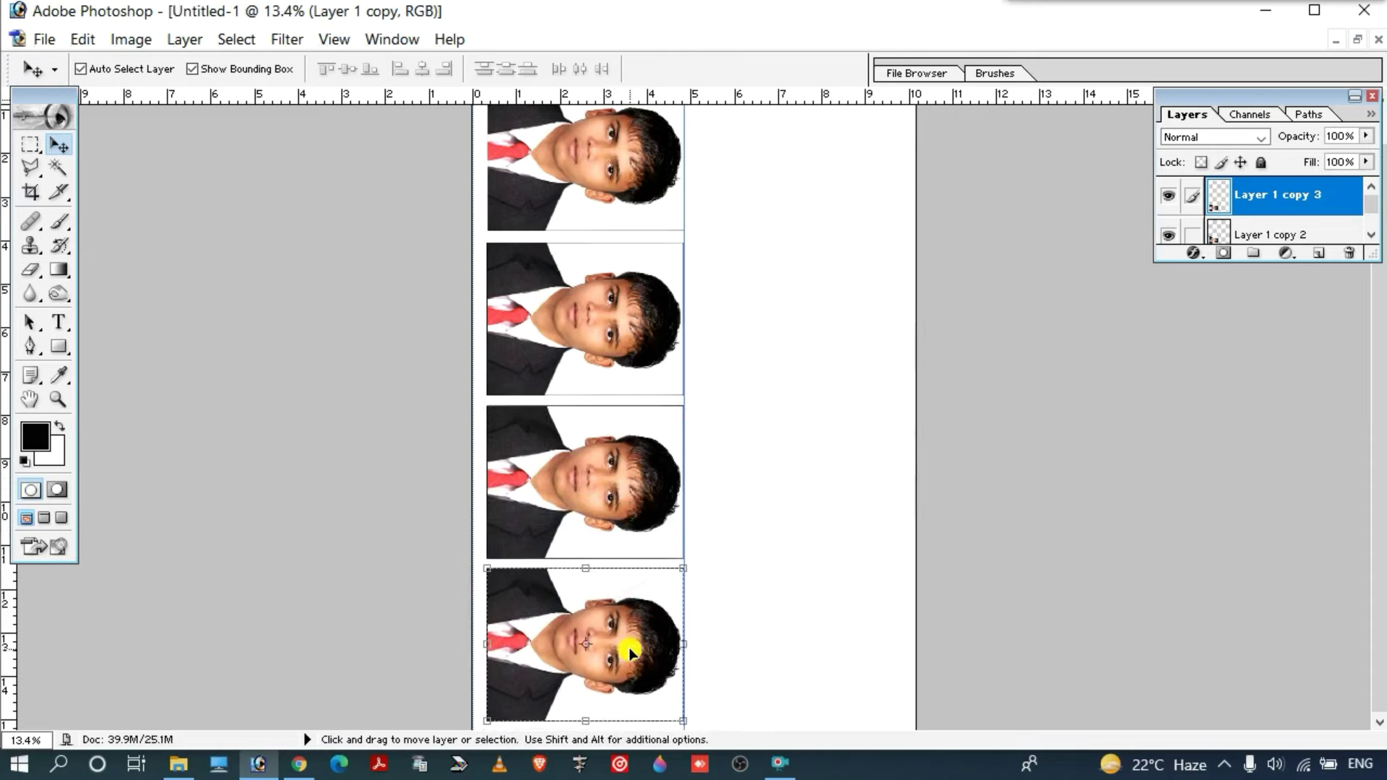
Nudge the second photo up so the stacked photos' edges touch
click(615, 369)
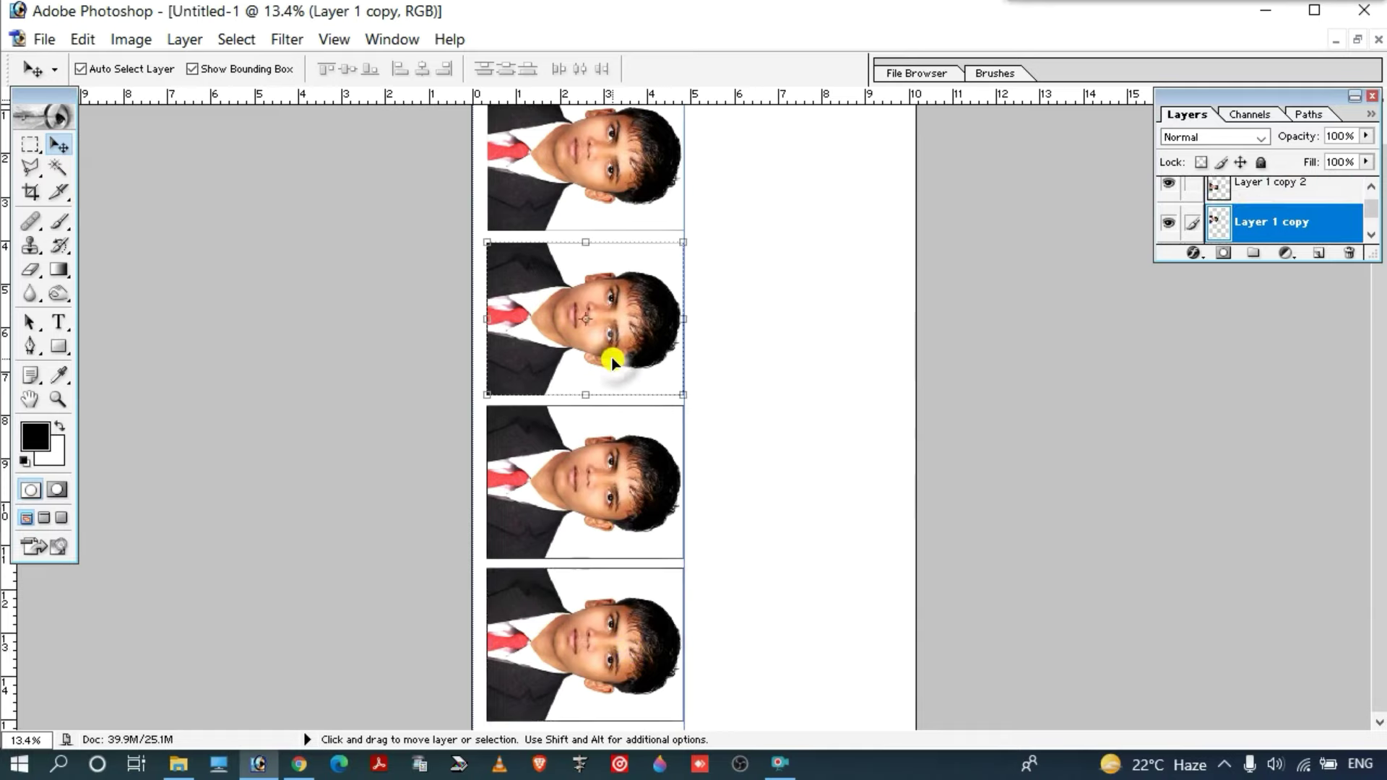
drag(612, 361, 613, 359)
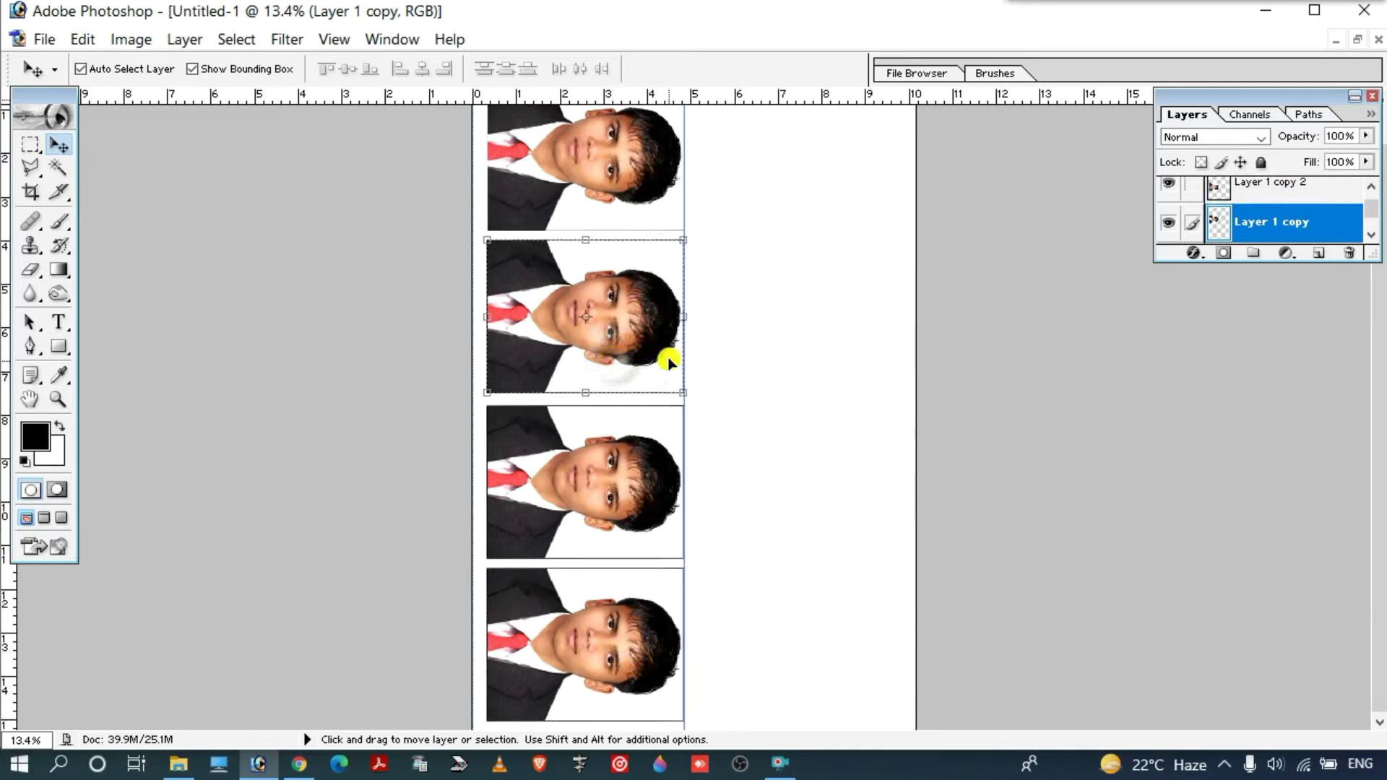
click(595, 672)
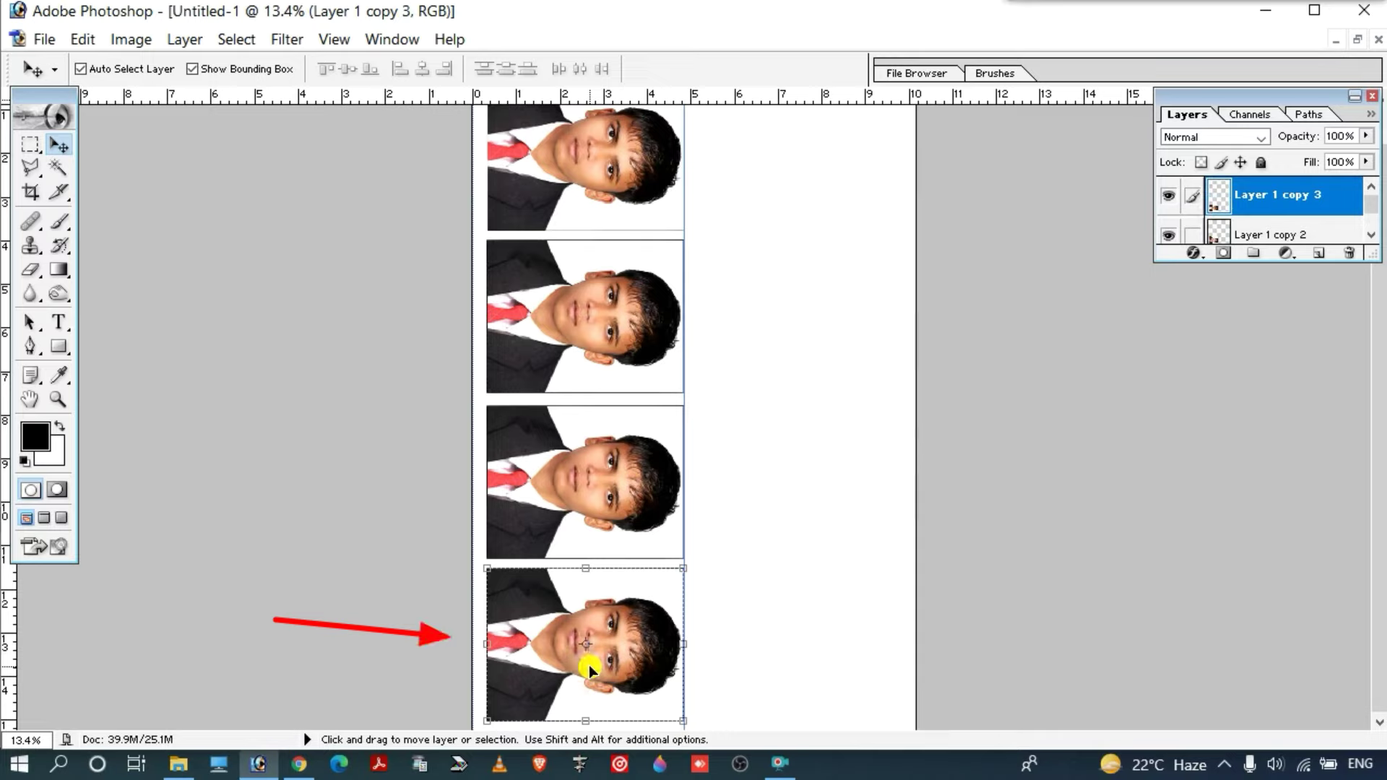
Merge the three photo copies into Layer 1, apart from the white Background, and shift the strip slightly right and down
key(ctrl+e)
key(ctrl+e)
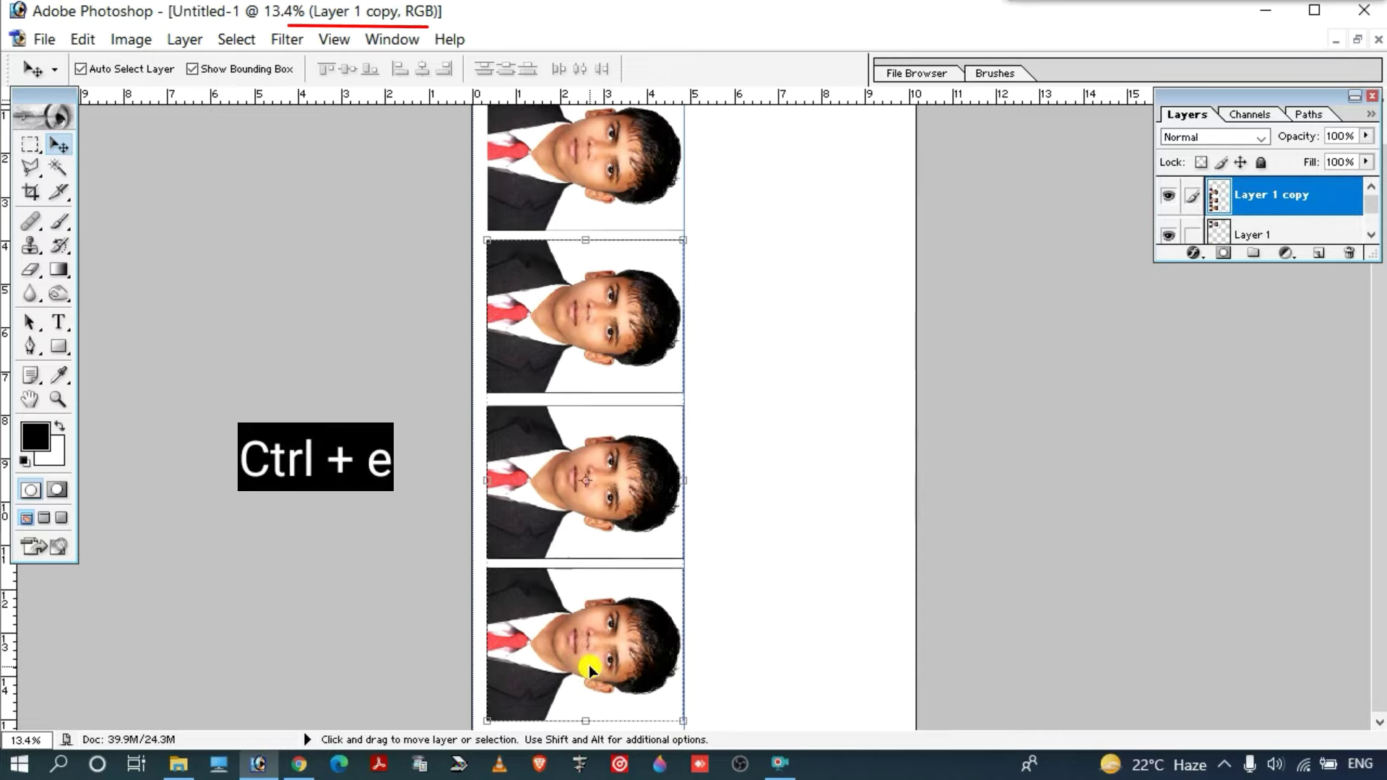
key(ctrl+e)
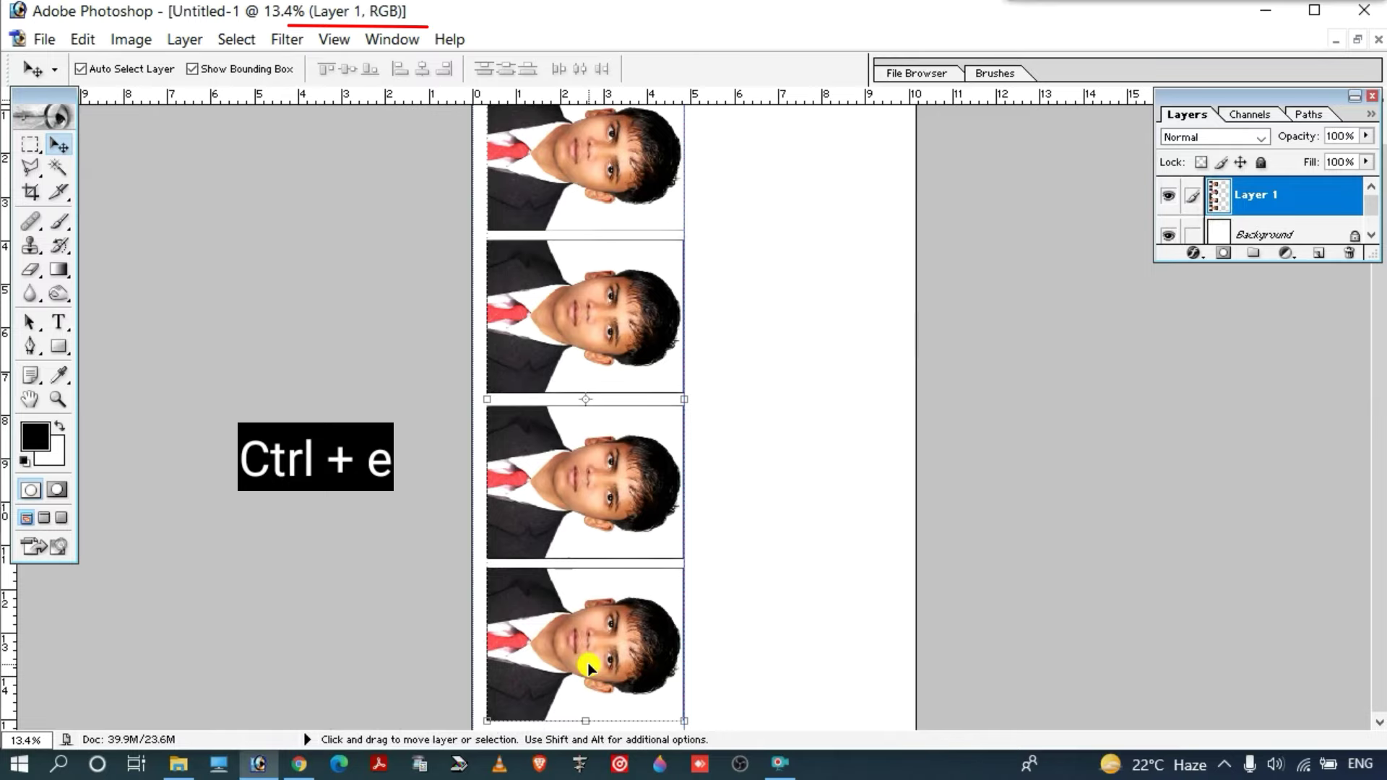
key(ctrl+e)
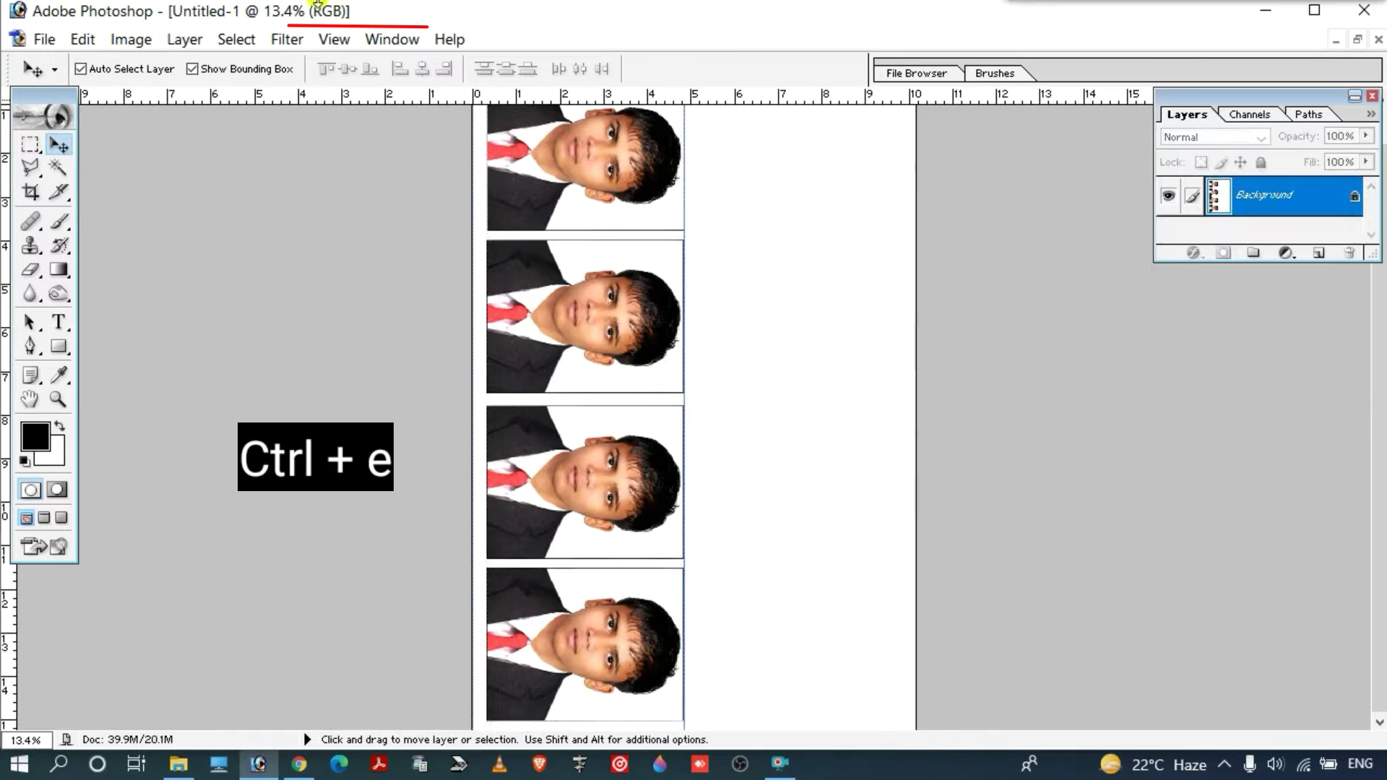
key(ctrl+z)
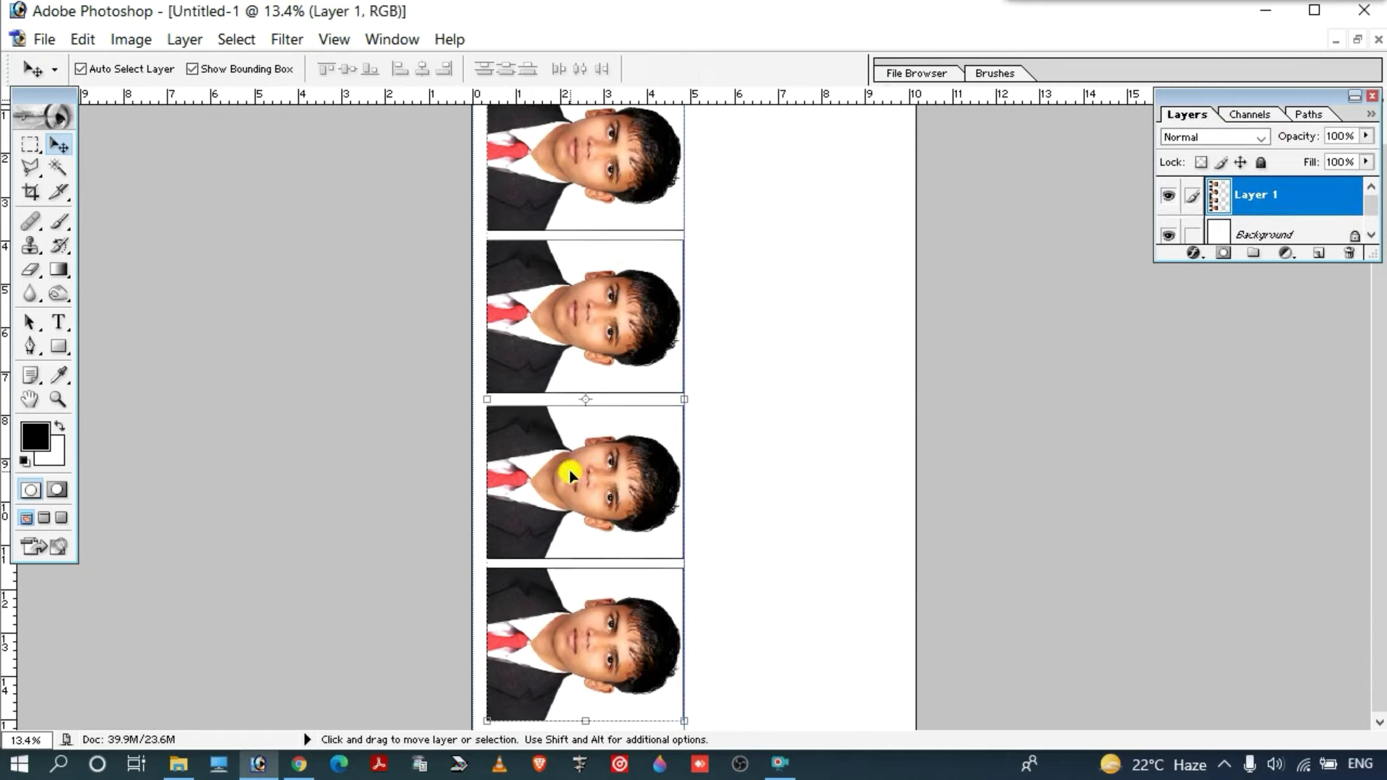
drag(569, 469, 591, 491)
key(ctrl+minus)
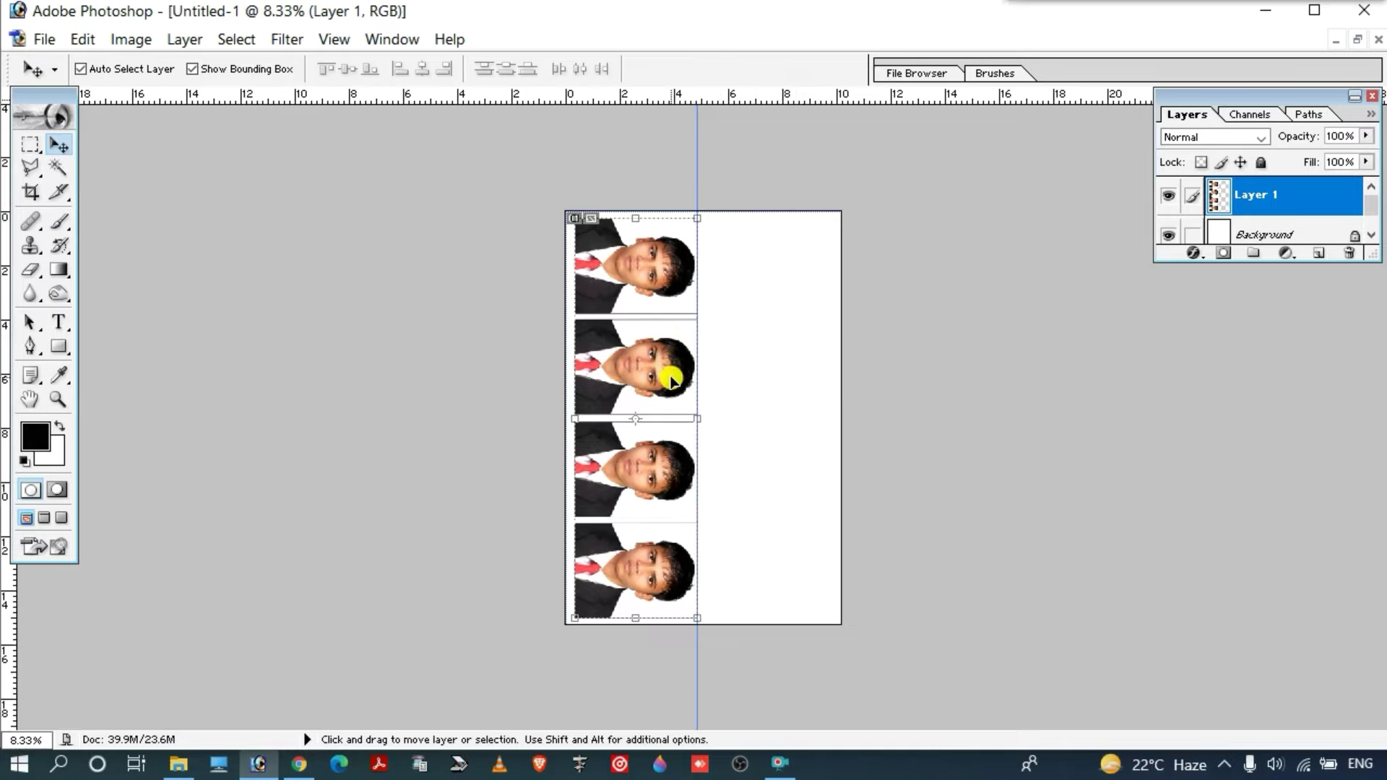
Duplicate the four-photo strip as a second column to the right of the first
key(ctrl+Left)
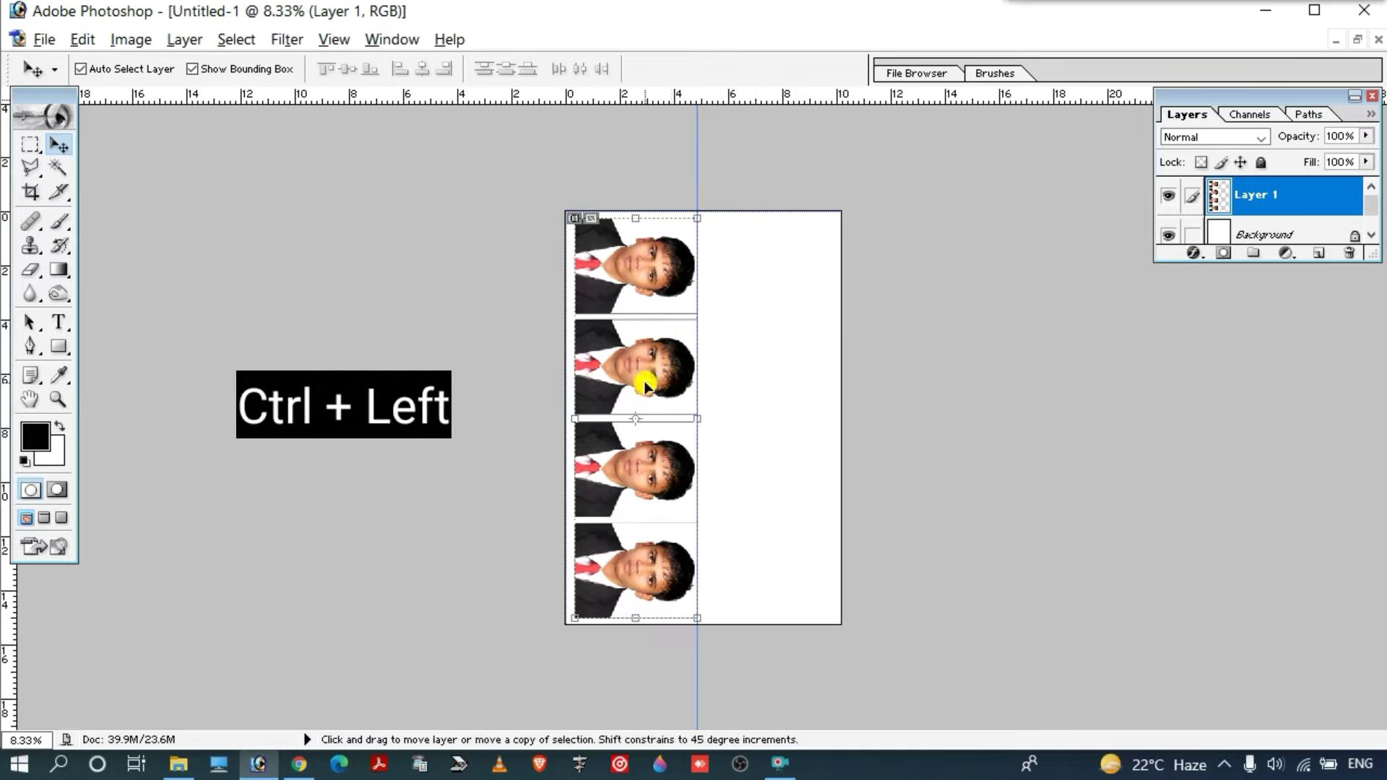
drag(670, 382, 772, 386)
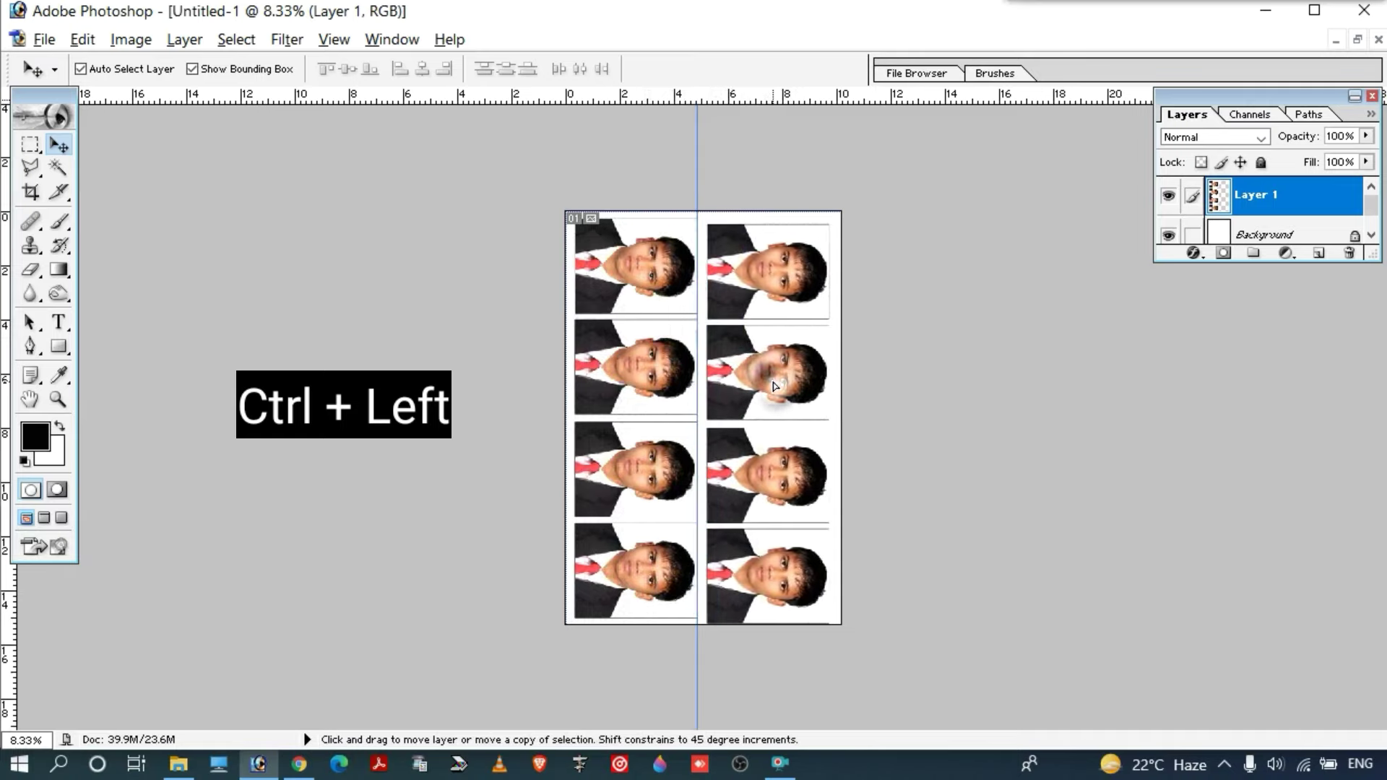
mouse_move(773, 387)
mouse_down()
mouse_move(765, 372)
mouse_move(774, 381)
mouse_up()
key(ctrl+z)
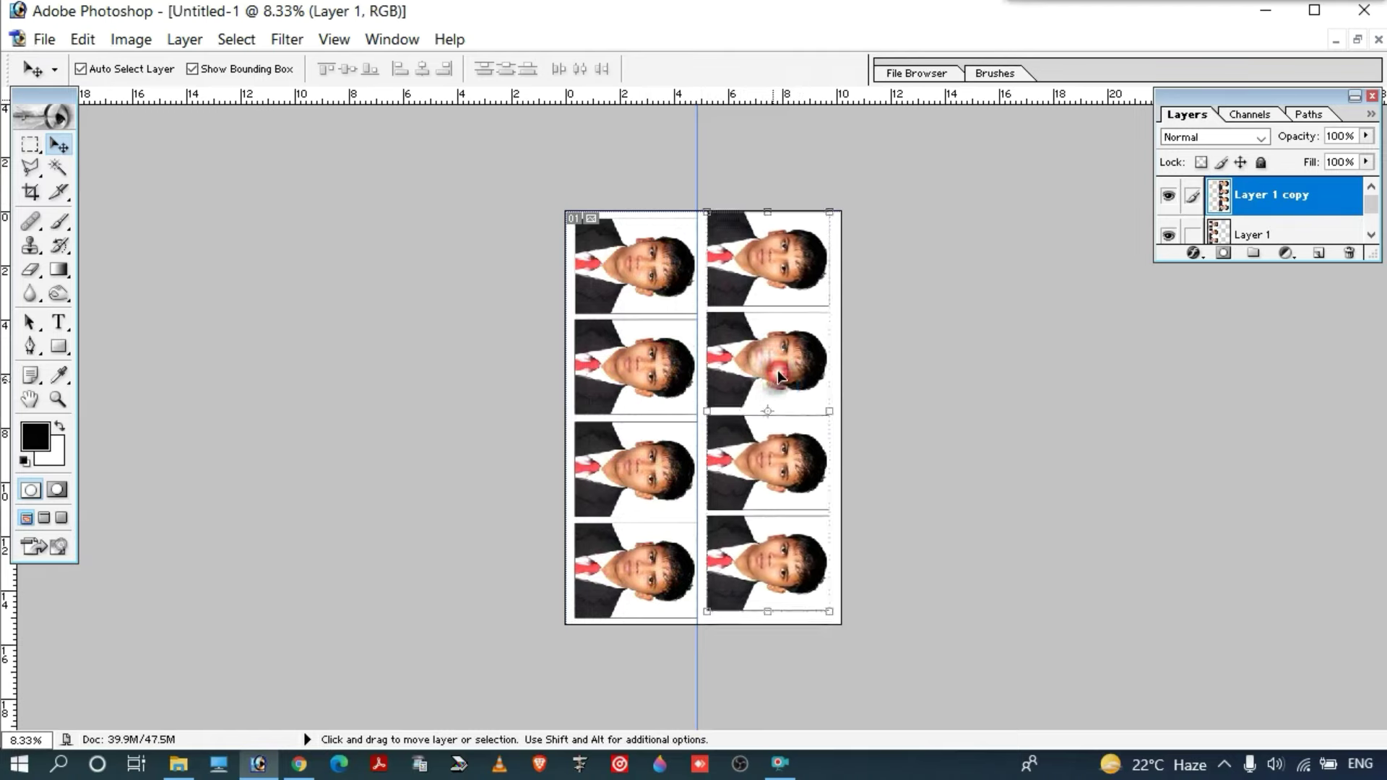
Nudge the right column down so its rows align with the left column
click(765, 375)
drag(771, 394, 770, 398)
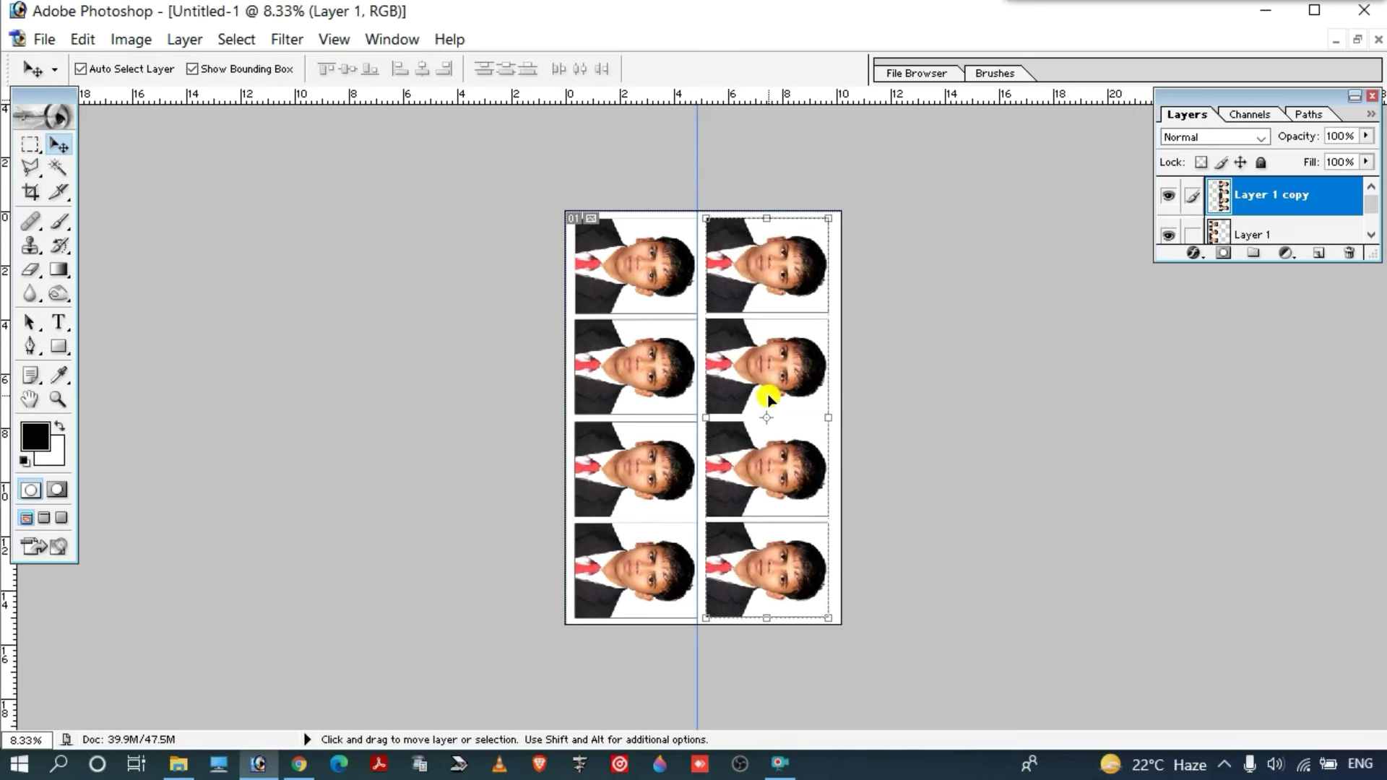
key(ctrl+plus)
key(ctrl+plus)
key(ctrl+minus)
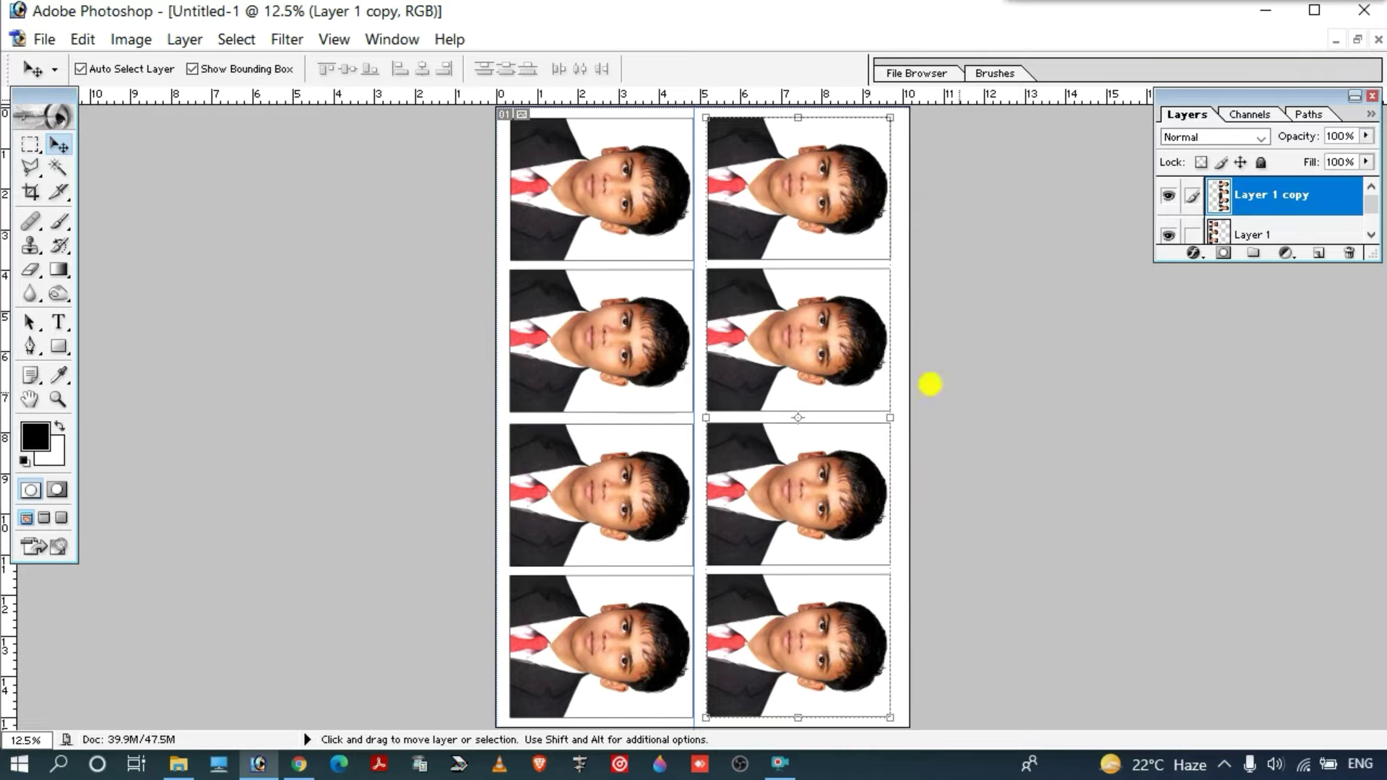
scroll(1134, 369, down, 1)
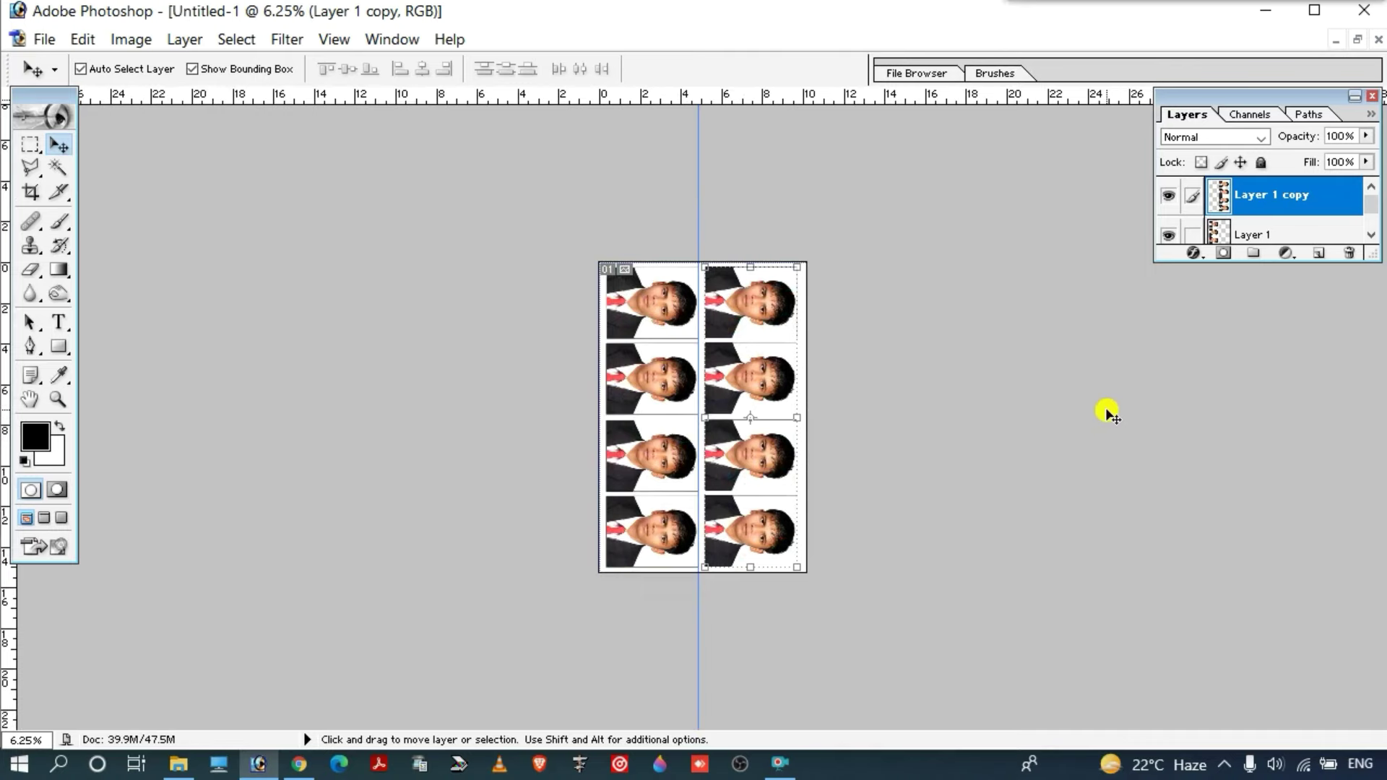
scroll(917, 397, up, 1)
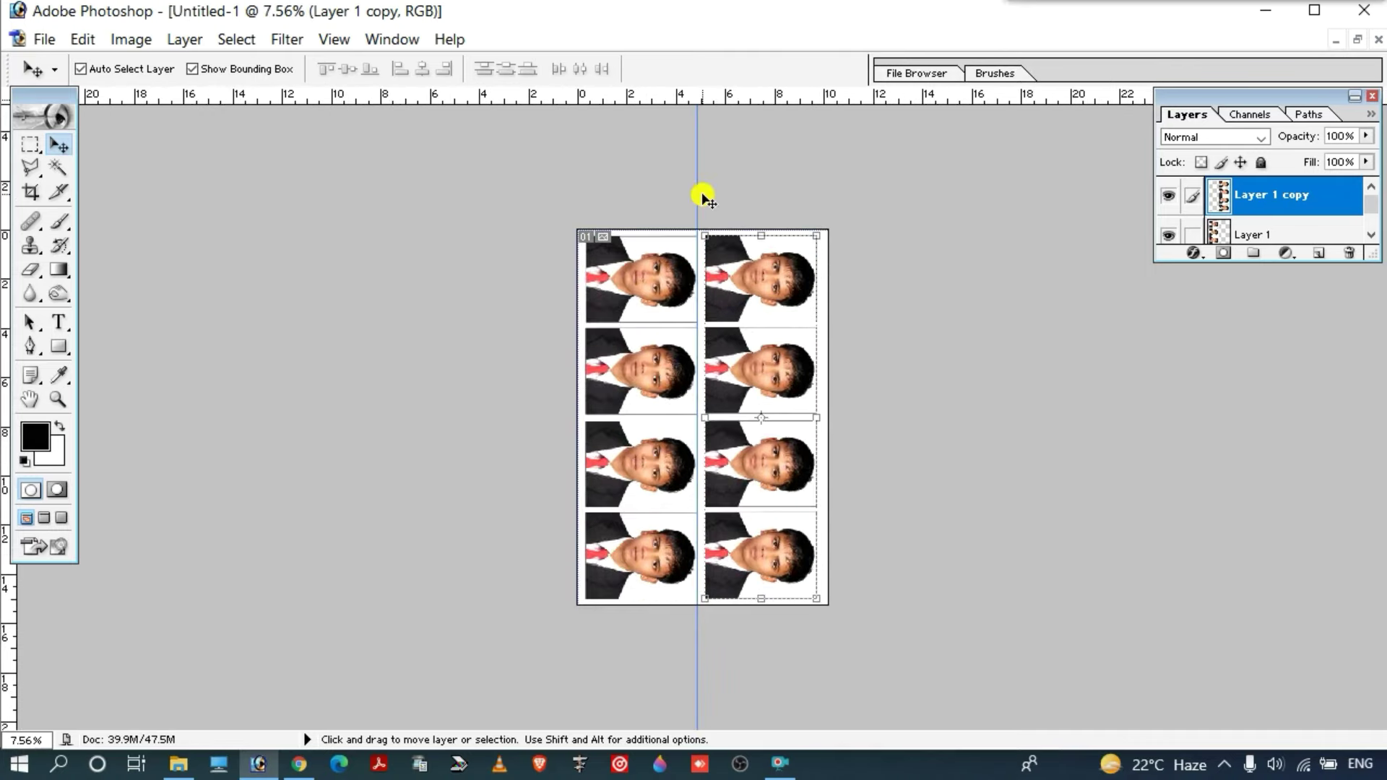
Open the File menu for the finished eight-photo sheet
click(44, 39)
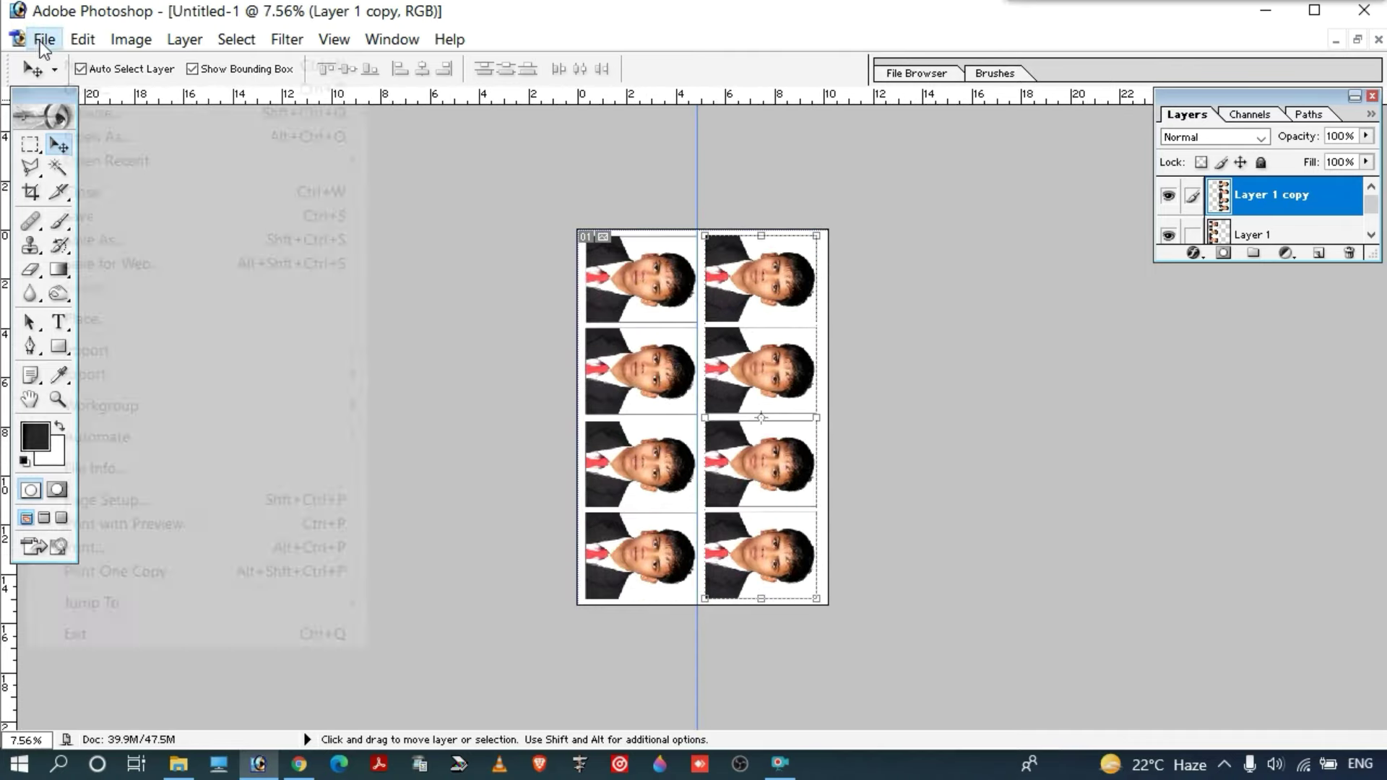